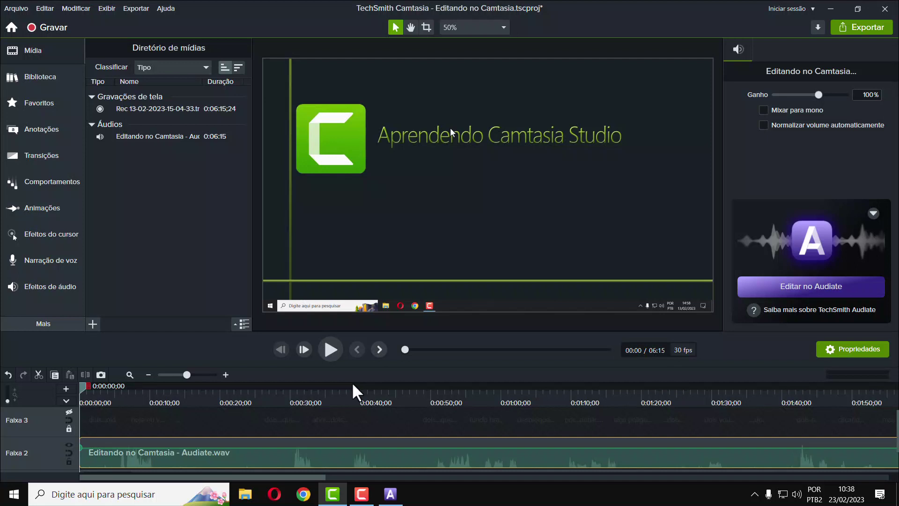
# Step: Hide the Faixa 1 and Faixa 2 tracks on the timeline
pyautogui.scroll(-1, 234, 456)
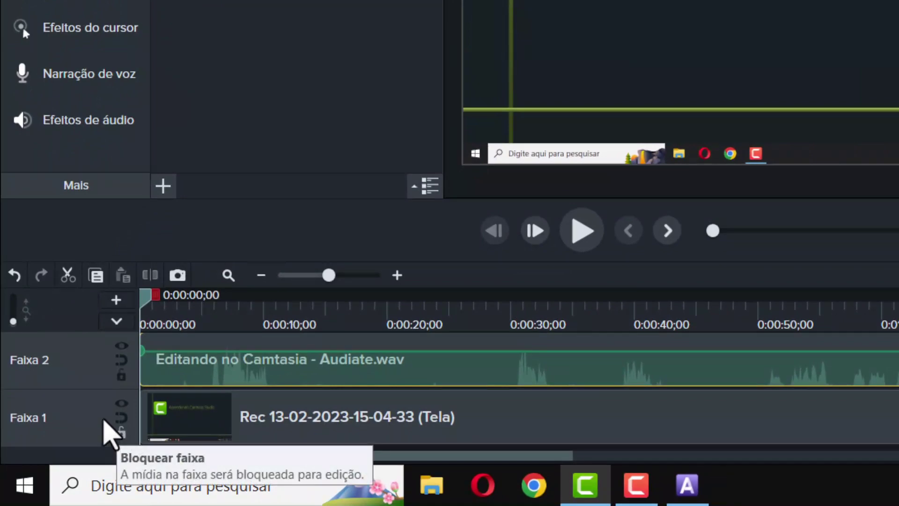
pyautogui.click(119, 403)
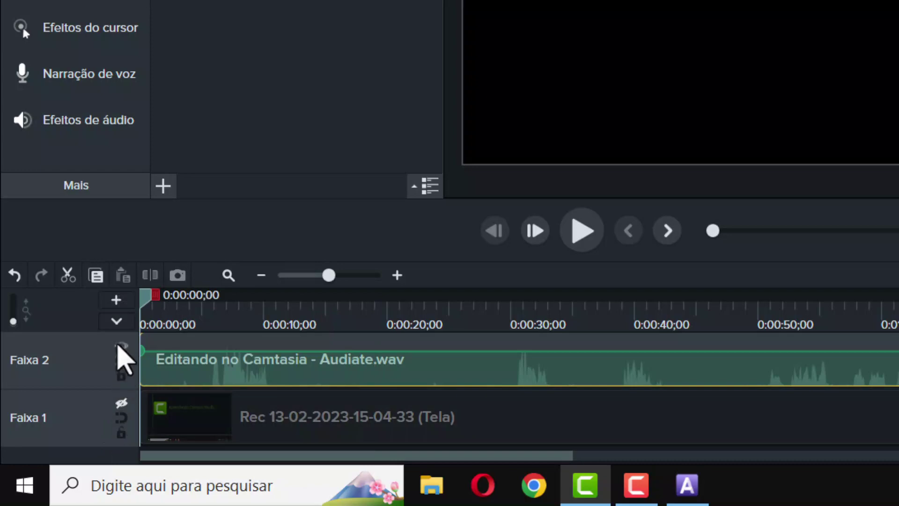
pyautogui.click(121, 345)
pyautogui.scroll(2, 229, 420)
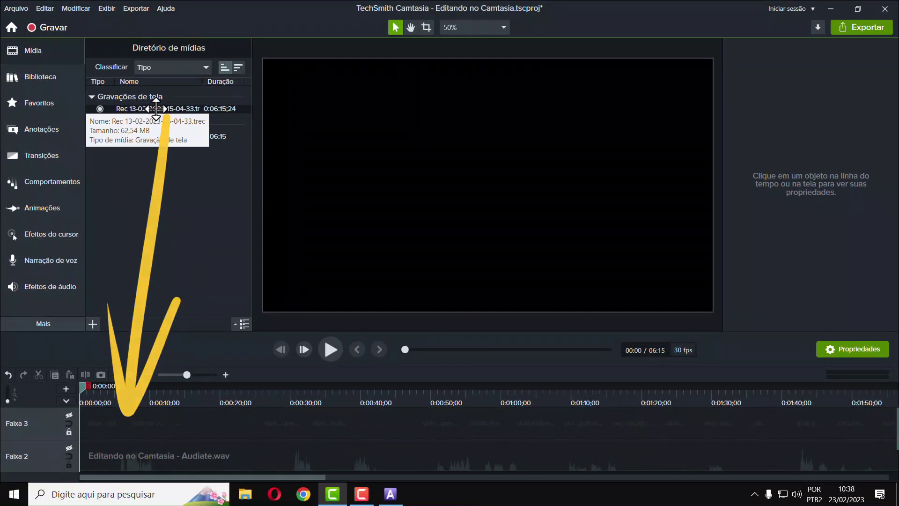
pyautogui.rightClick(159, 110)
pyautogui.click(177, 121)
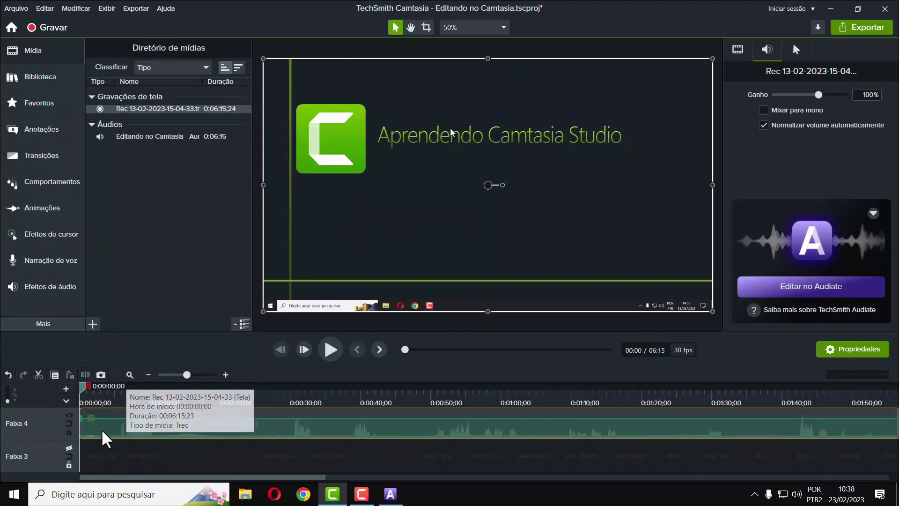
pyautogui.rightClick(103, 431)
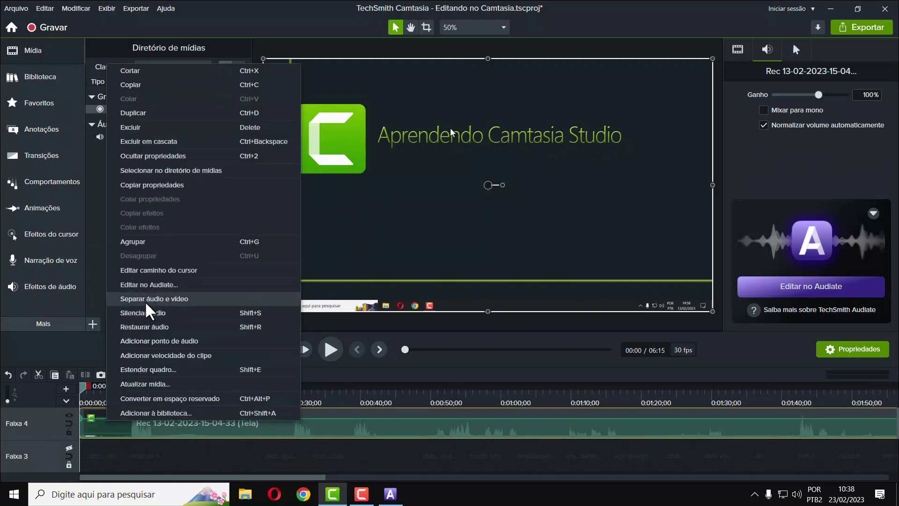
pyautogui.click(147, 312)
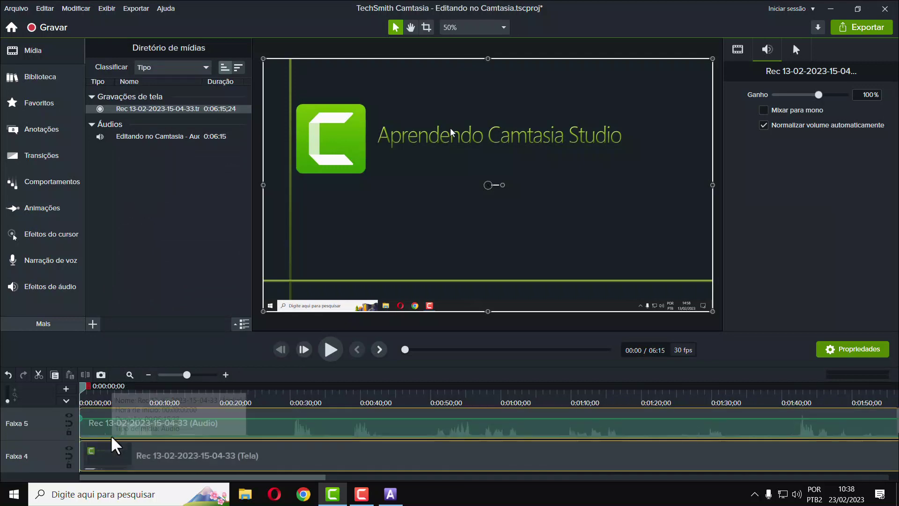
# Step: Export only the audio as a Wave file named Editando no Camtasia in Documentos > Camtasia, replacing the existing file
pyautogui.click(192, 434)
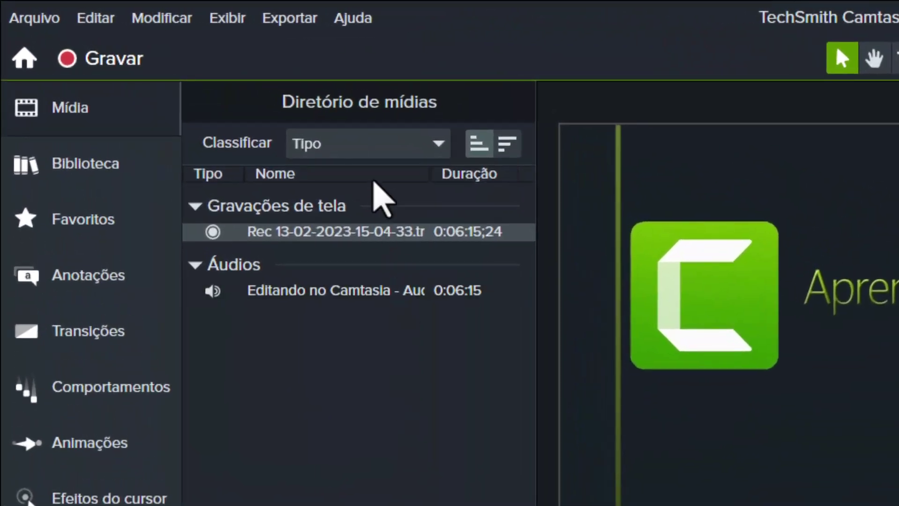
pyautogui.click(287, 21)
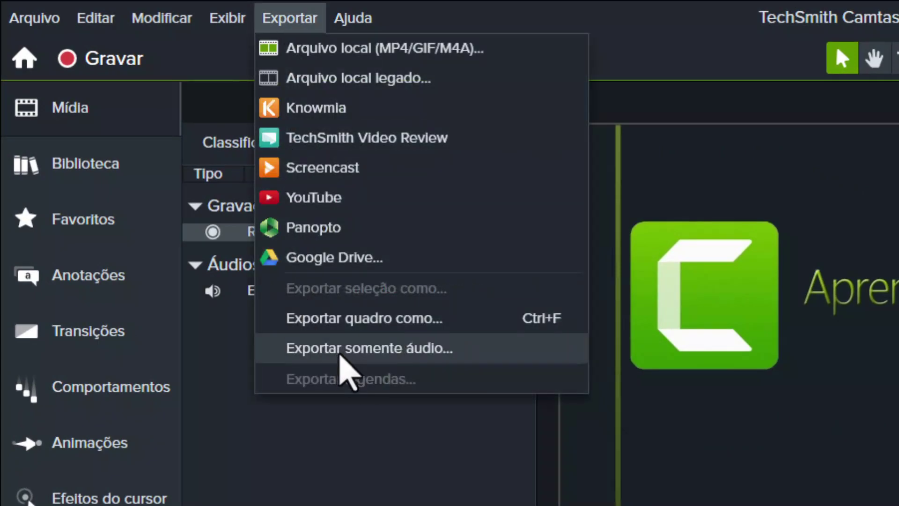
pyautogui.click(340, 355)
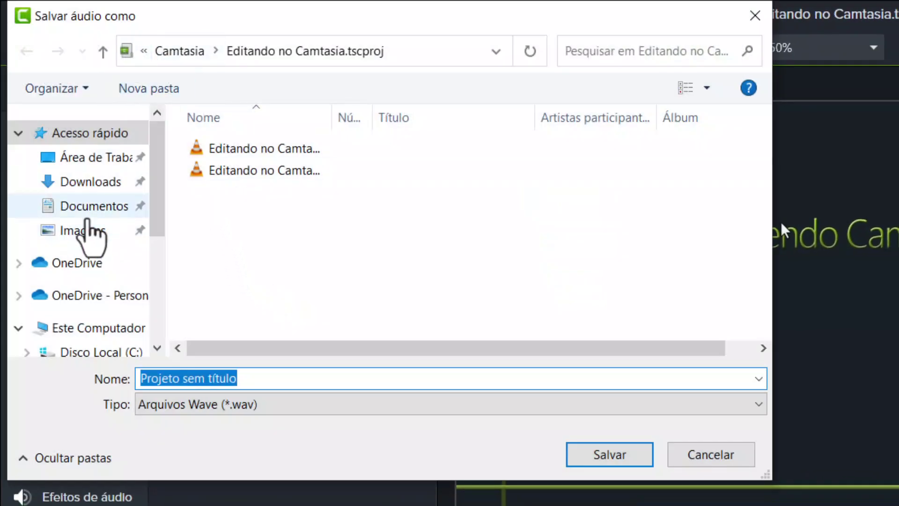
pyautogui.click(87, 215)
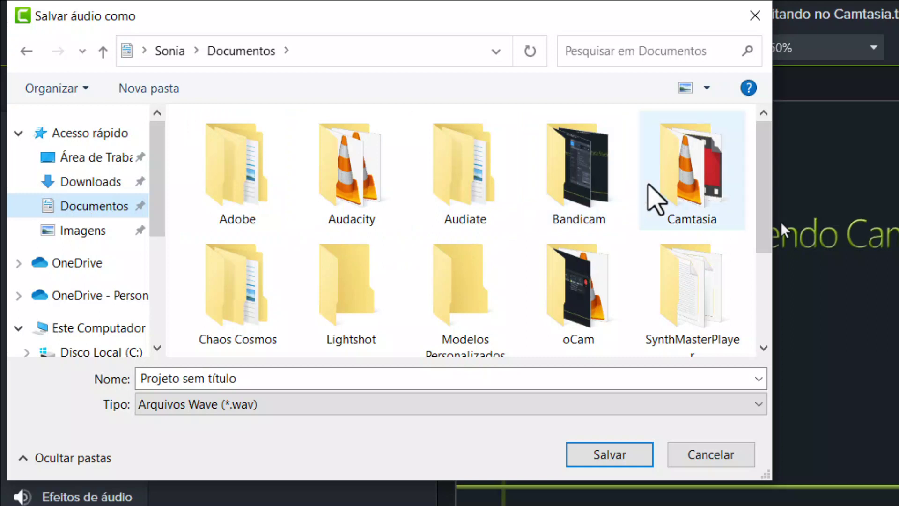
pyautogui.doubleClick(650, 193)
pyautogui.click(277, 377)
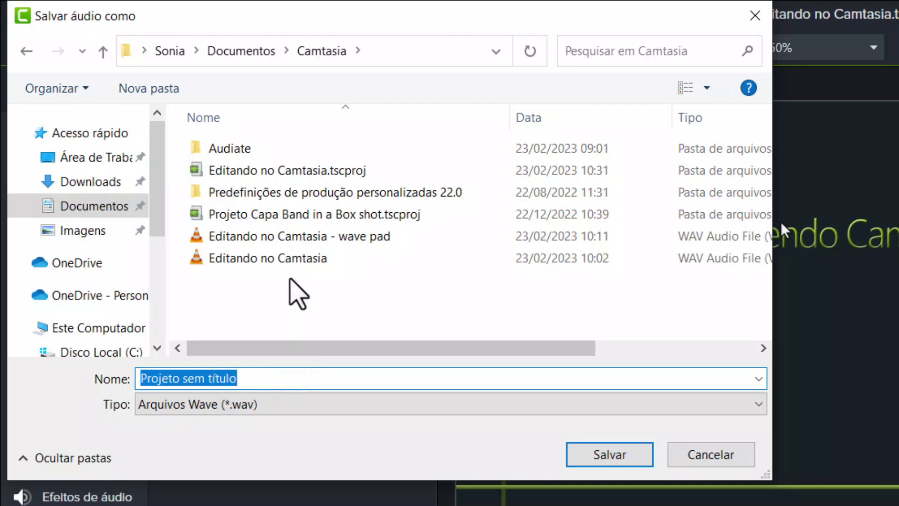
pyautogui.click(275, 259)
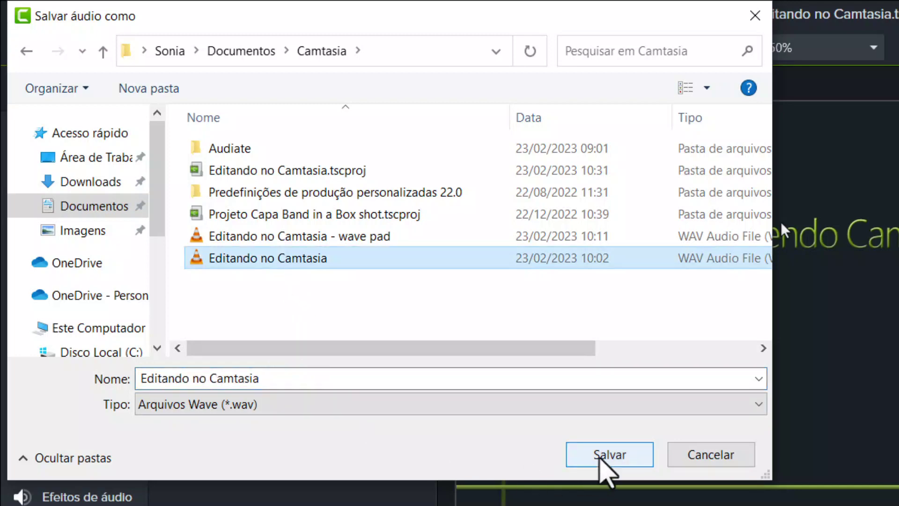
pyautogui.click(592, 466)
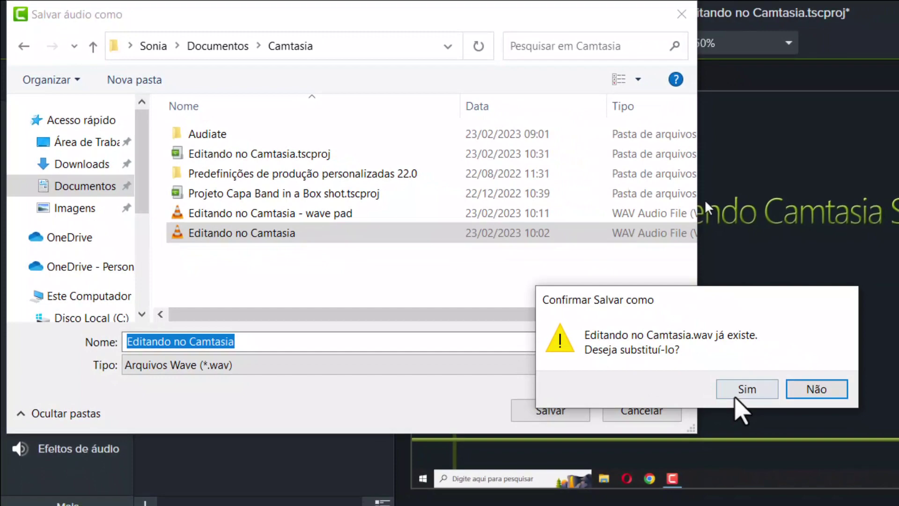
pyautogui.click(736, 394)
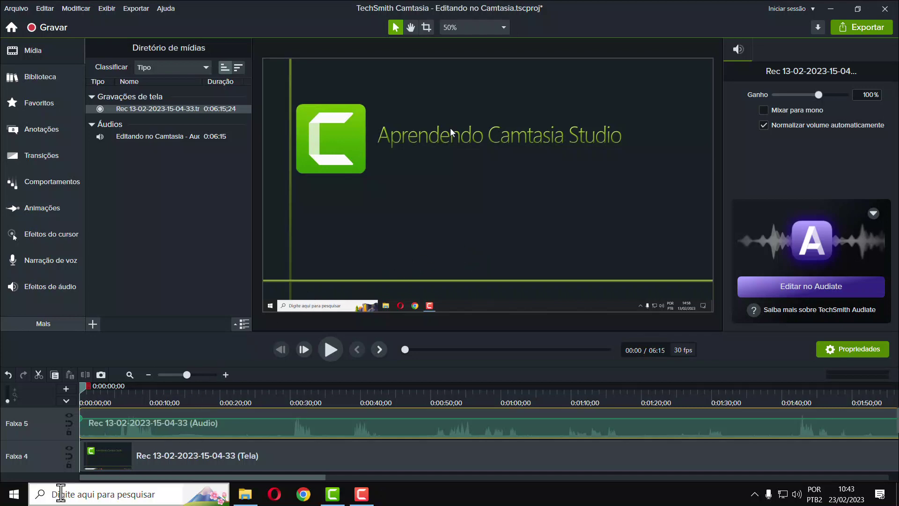
# Step: Search the computer for "wave" and switch to WavePad Sound Editor
pyautogui.click(54, 492)
pyautogui.write('wave')
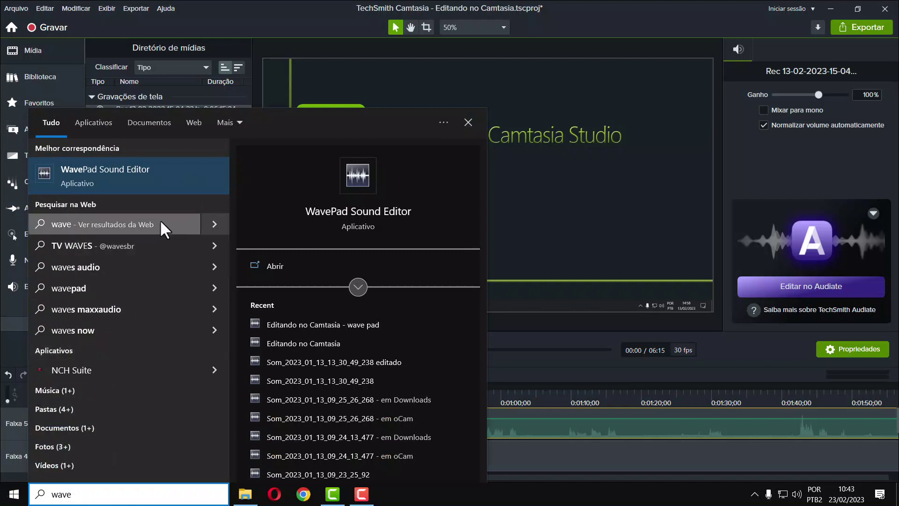
pyautogui.click(105, 170)
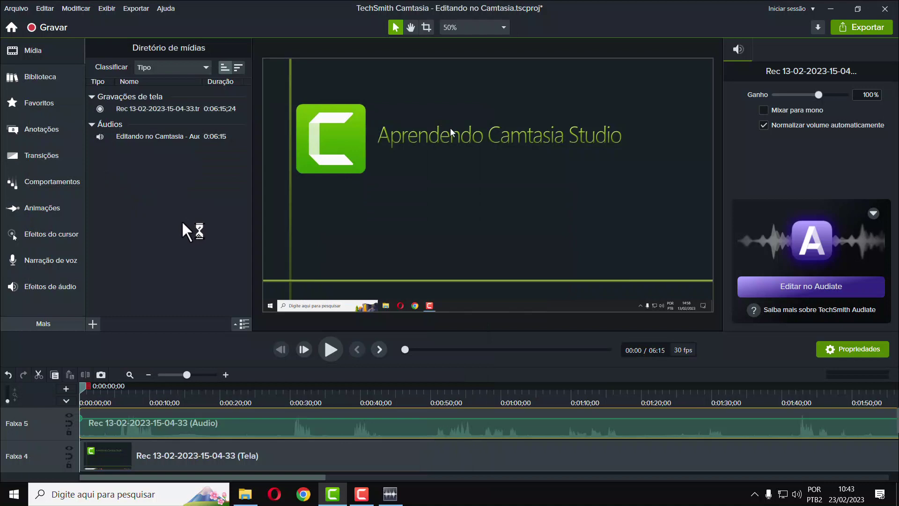
pyautogui.click(825, 7)
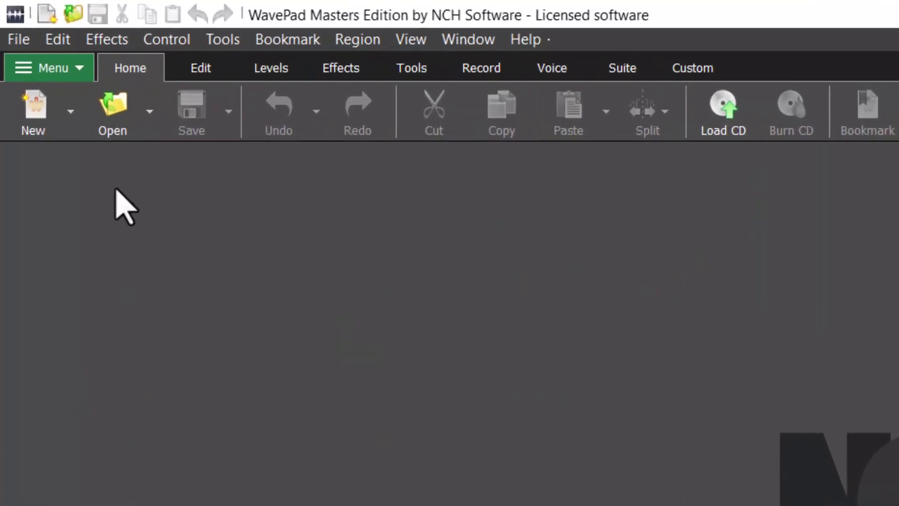
# Step: Open the Editando no Camtasia WAV file from the Camtasia folder, widening the file name column to read the names
pyautogui.click(121, 127)
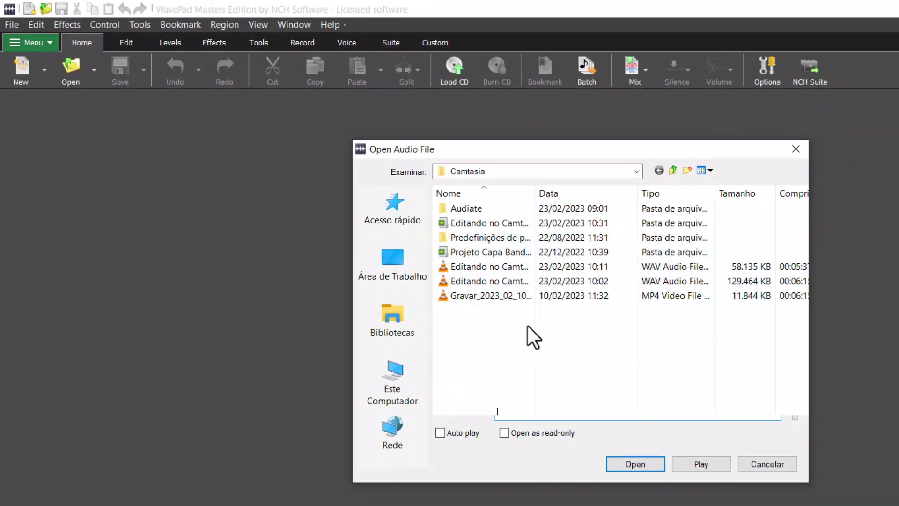
pyautogui.moveTo(535, 192); pyautogui.dragTo(605, 190)
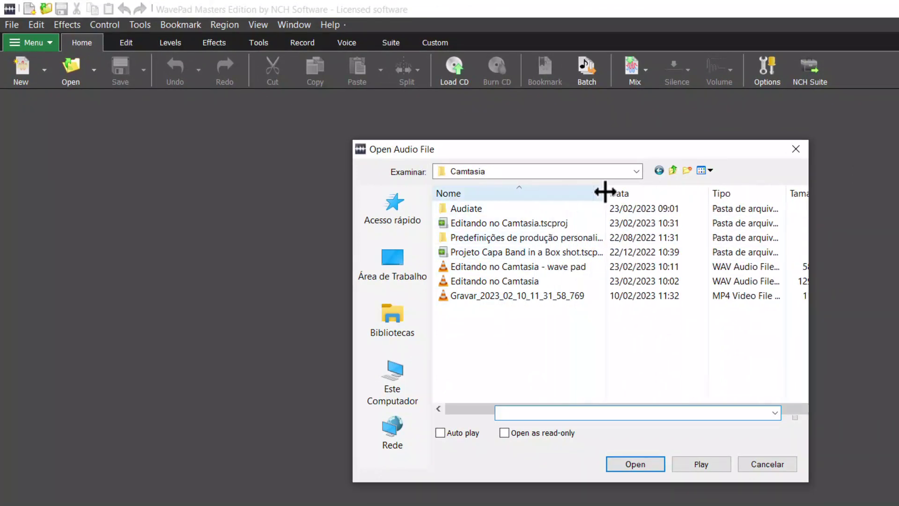
pyautogui.click(492, 281)
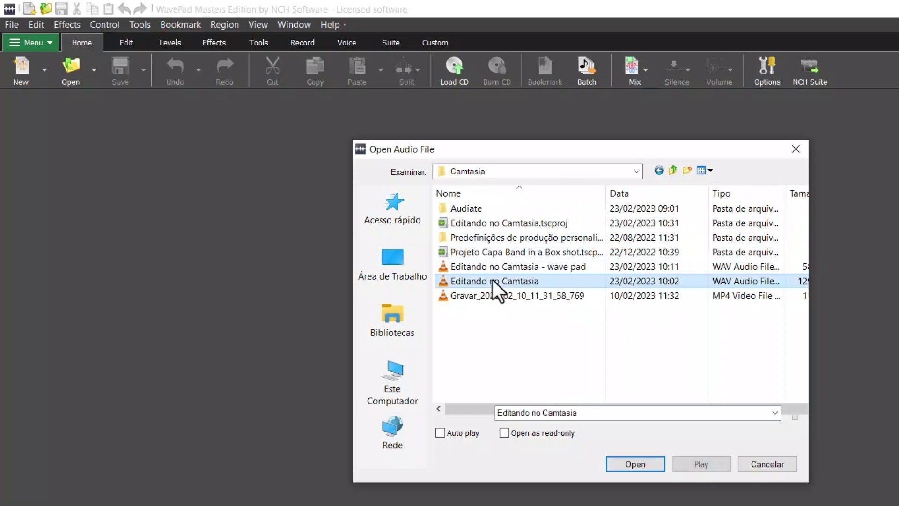
pyautogui.click(639, 464)
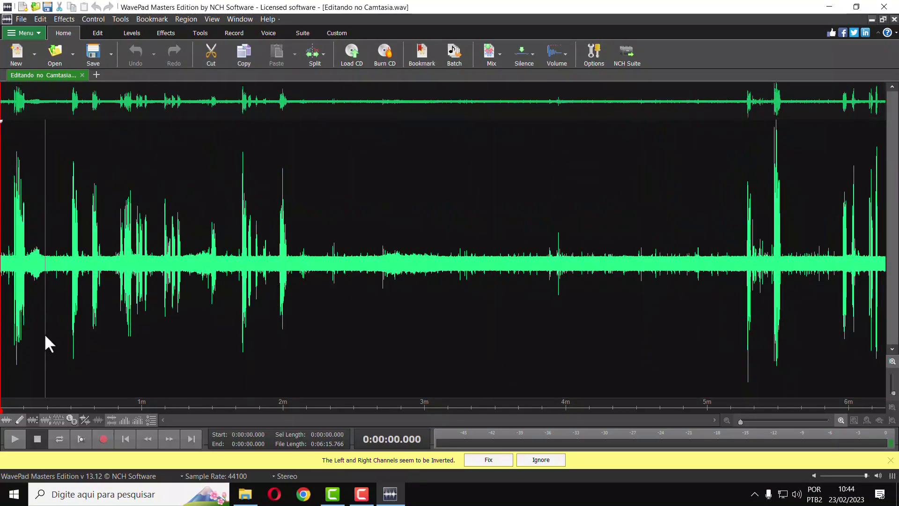
# Step: Play the opening seconds of the audio, stop playback, and ignore the inverted channels suggestion
pyautogui.click(12, 440)
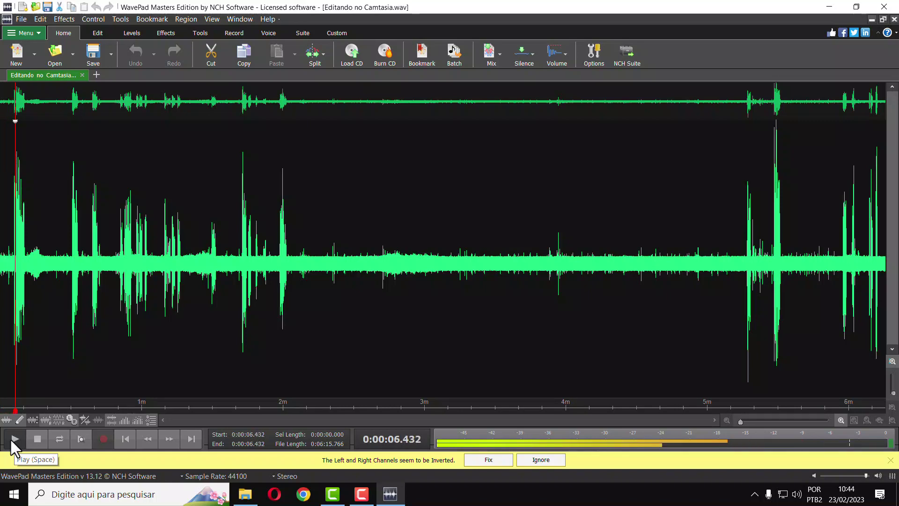
pyautogui.click(37, 440)
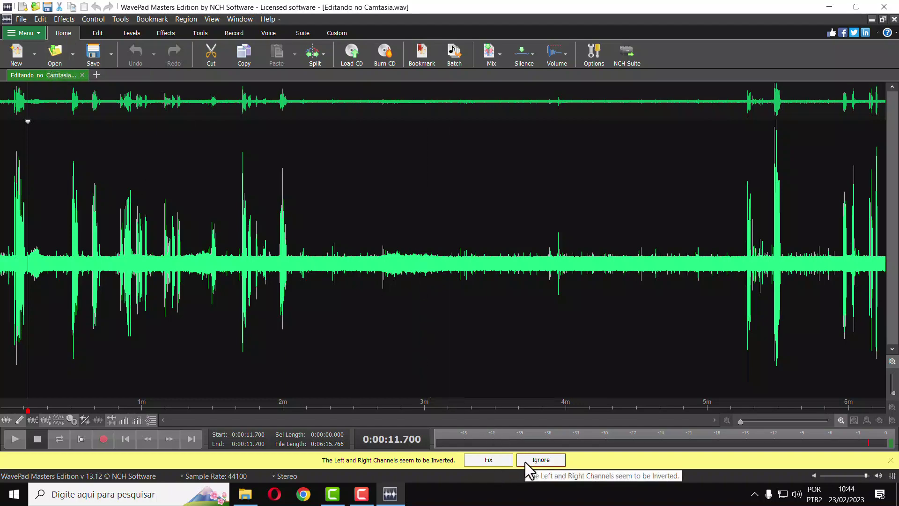
pyautogui.click(541, 460)
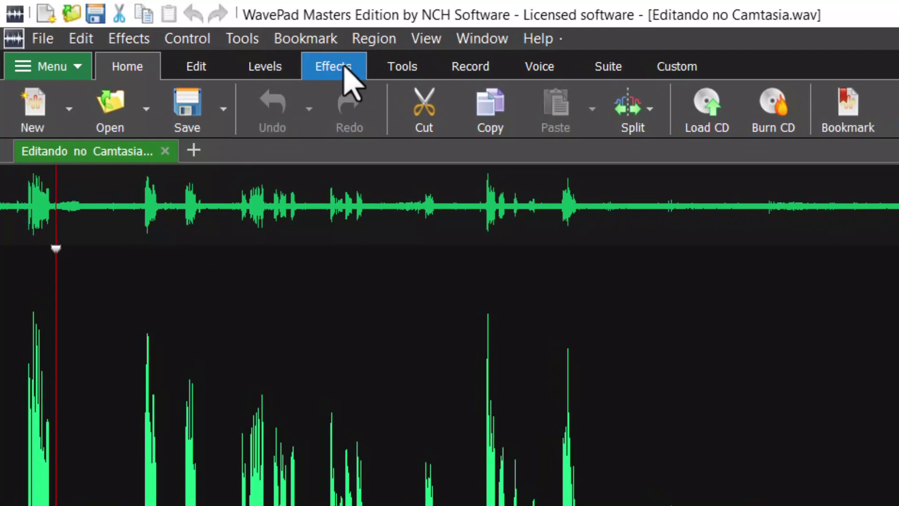
# Step: Reduce the noise with Auto Spectral Subtraction, keeping a silence to audio proportion of 30%
pyautogui.click(344, 65)
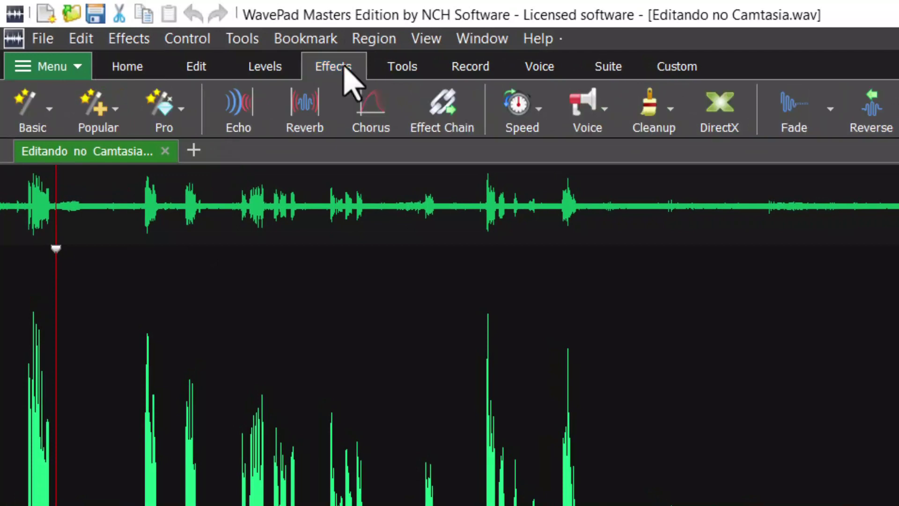
pyautogui.click(164, 119)
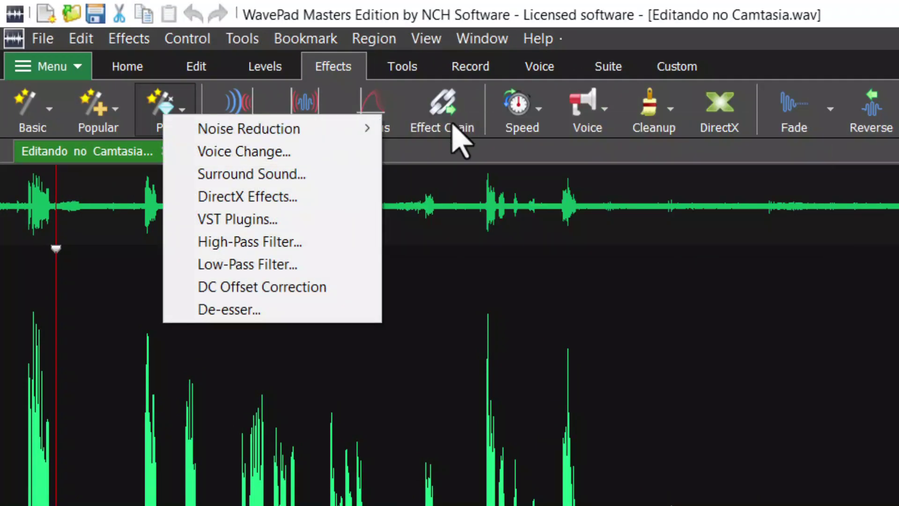
pyautogui.moveTo(353, 133)
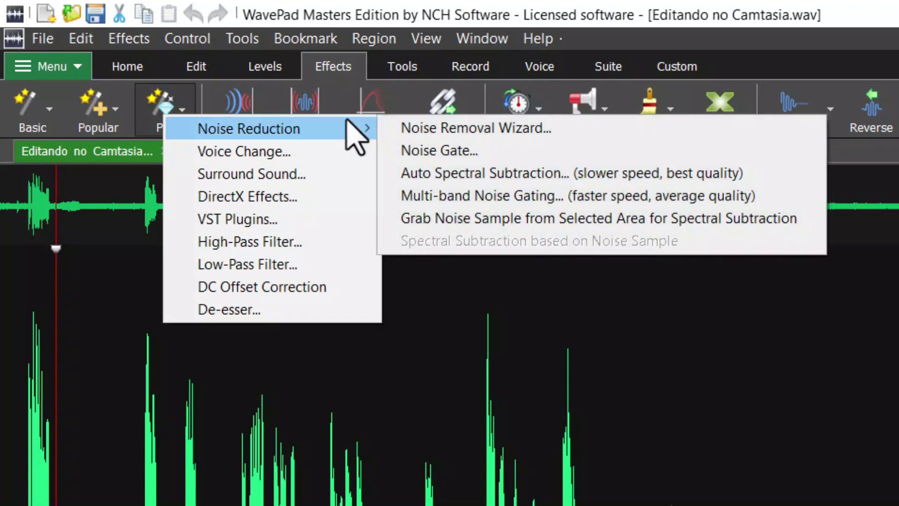
pyautogui.click(464, 176)
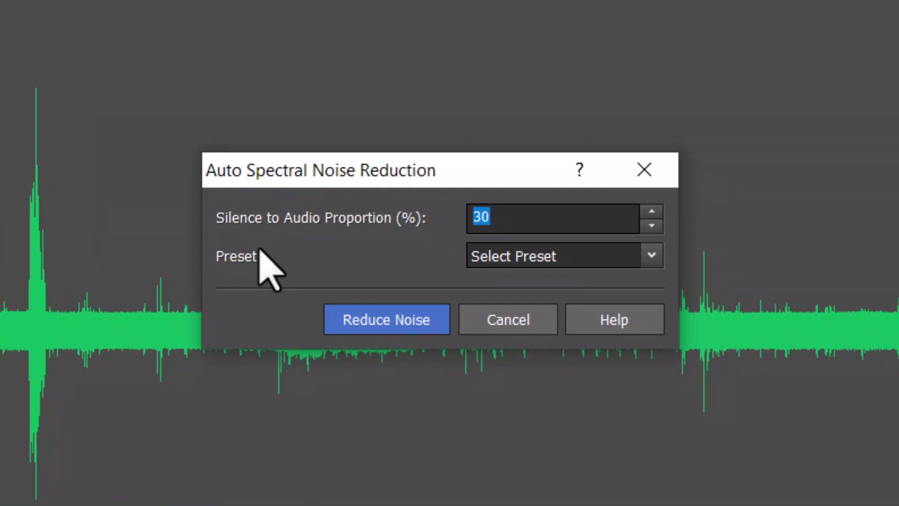
pyautogui.click(357, 321)
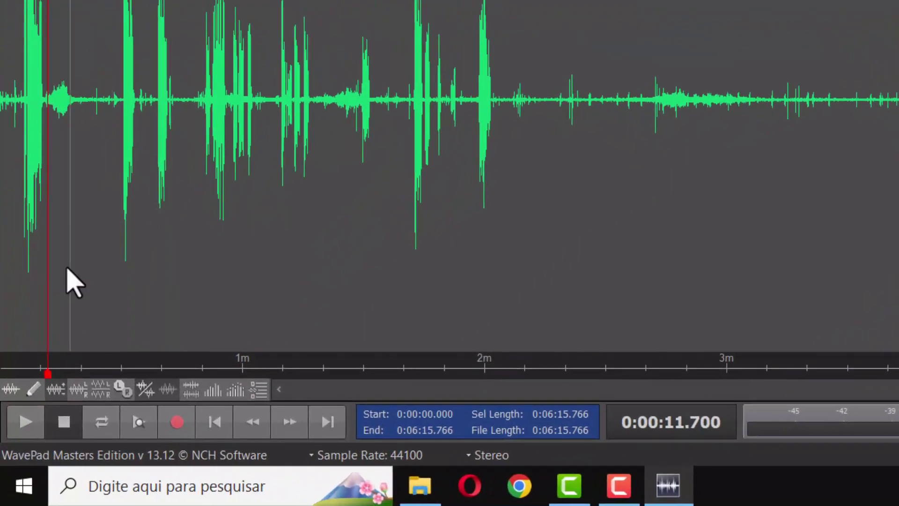
# Step: Play back the noise-reduced audio from the earlier stop position and from about 0:30, then stop playback
pyautogui.click(27, 430)
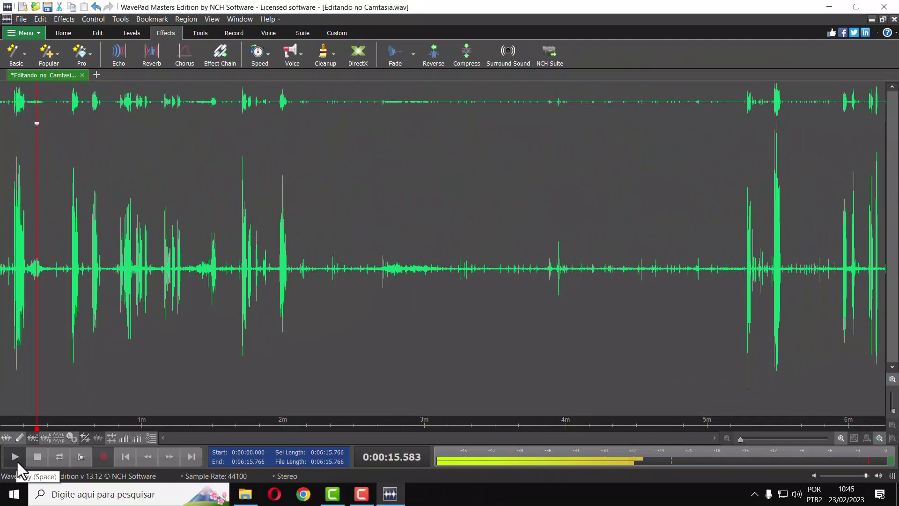
pyautogui.click(17, 461)
pyautogui.click(73, 274)
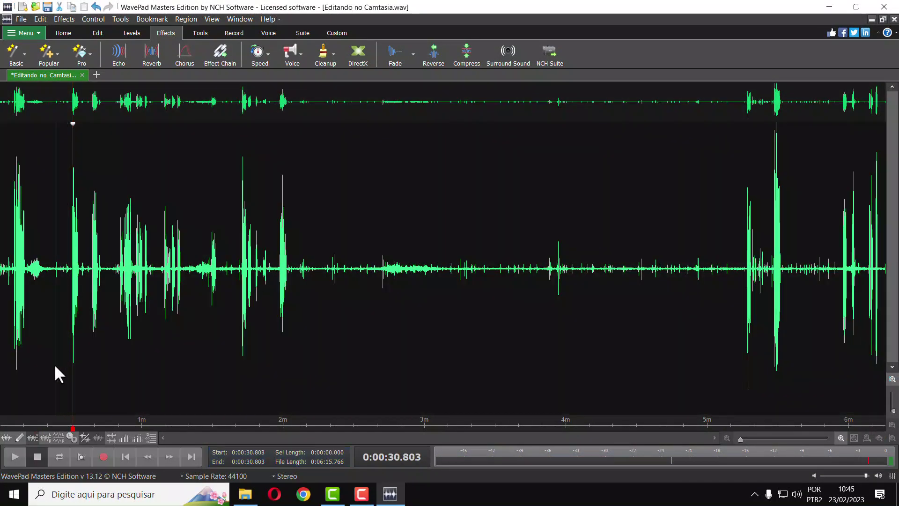
pyautogui.click(15, 456)
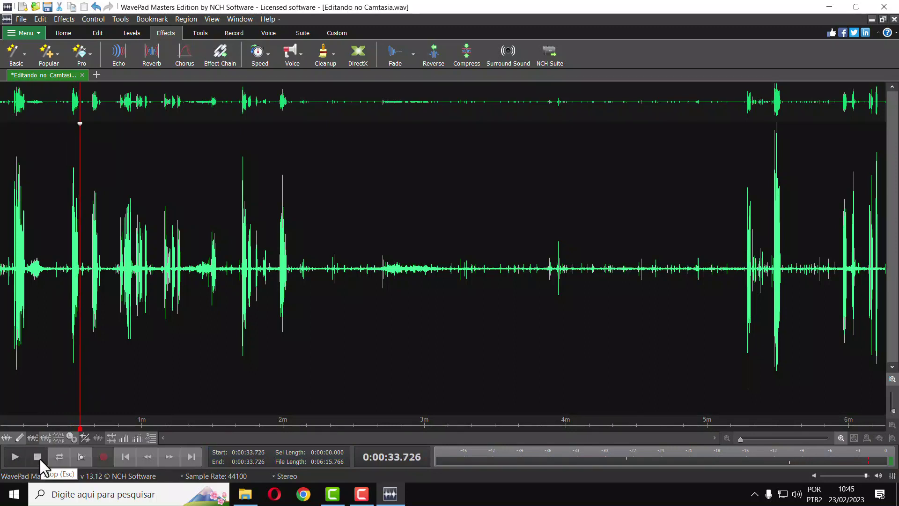
pyautogui.click(37, 457)
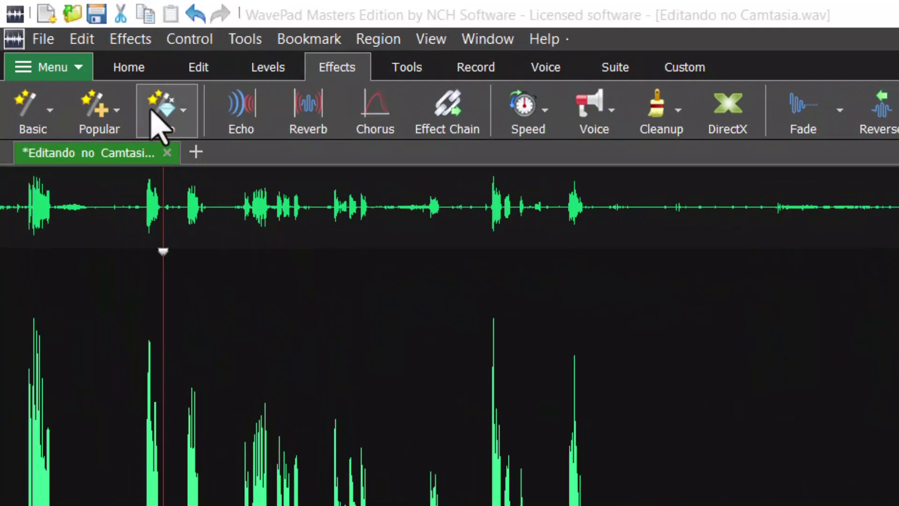
# Step: Reduce the remaining noise with Multi-Band Noise Gating, keeping a noise gate level of -30 dB
pyautogui.click(78, 56)
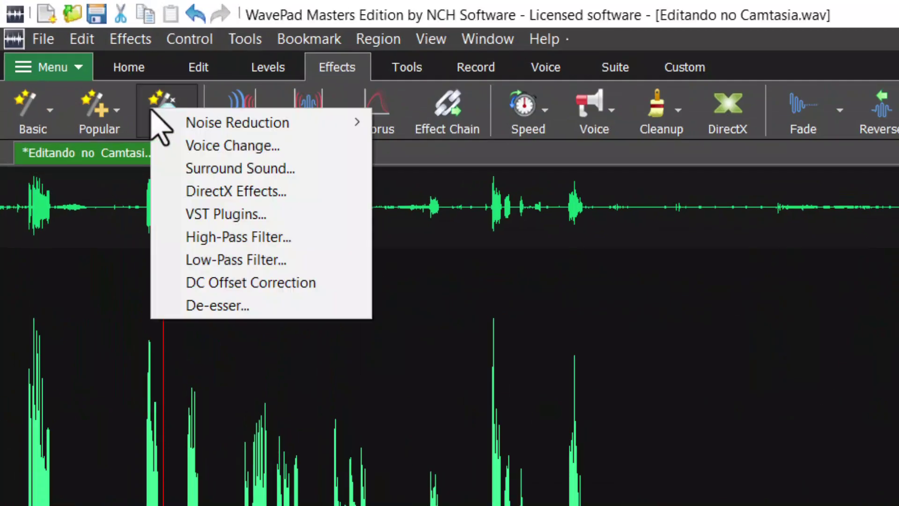
pyautogui.moveTo(303, 127)
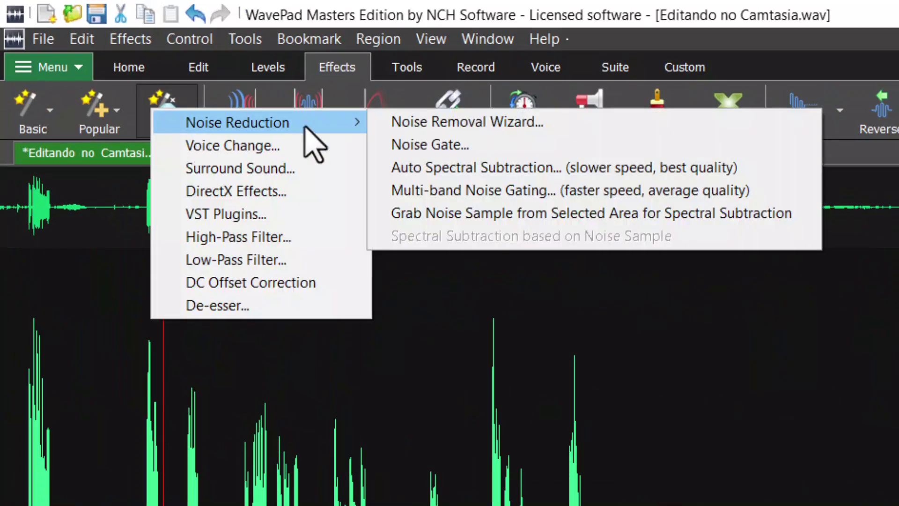
pyautogui.click(472, 190)
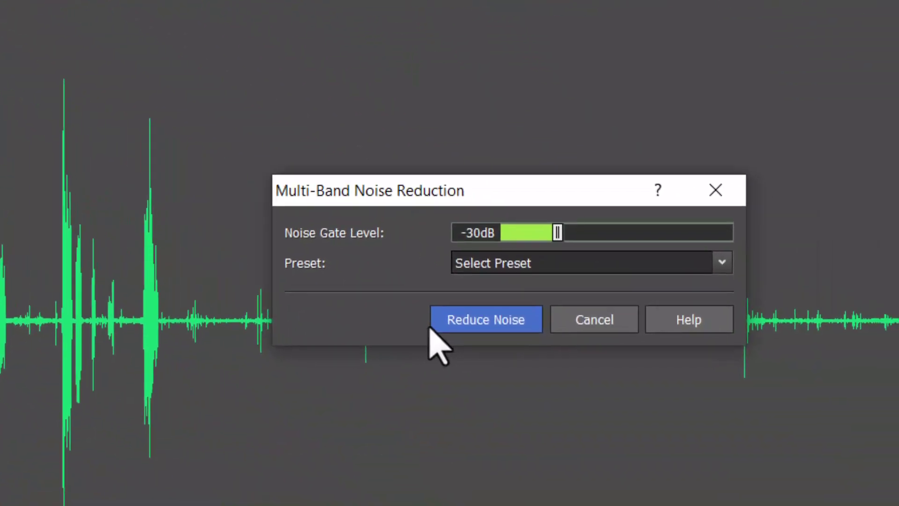
pyautogui.click(514, 315)
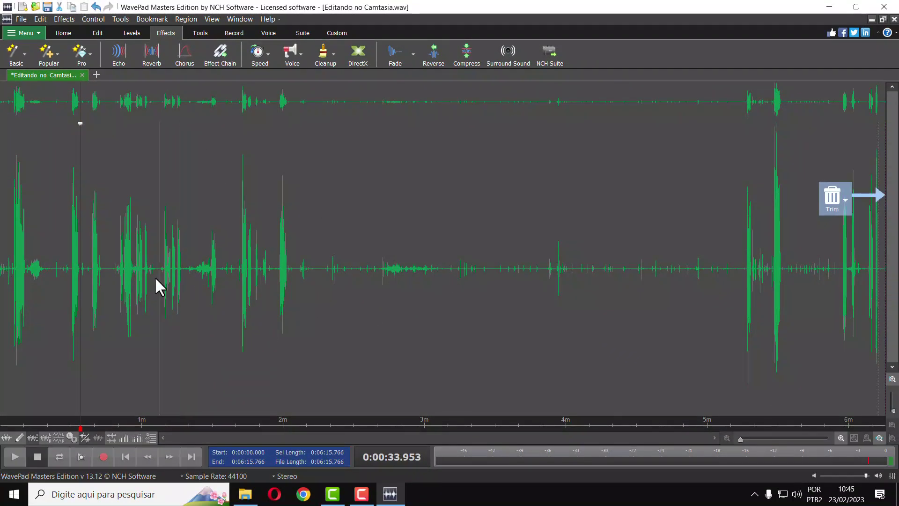
# Step: Play back the noise-gated audio from the current position for a few seconds, stop playback, and return to the start
pyautogui.click(12, 458)
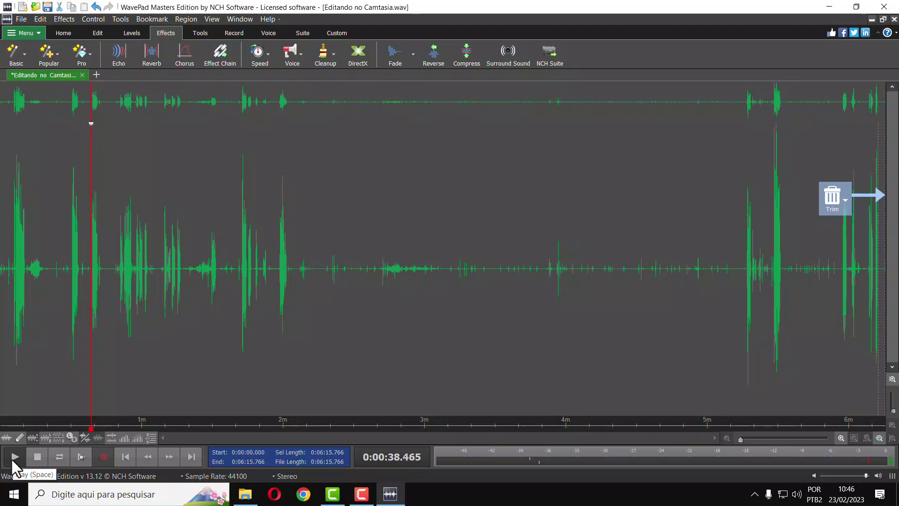
pyautogui.click(38, 457)
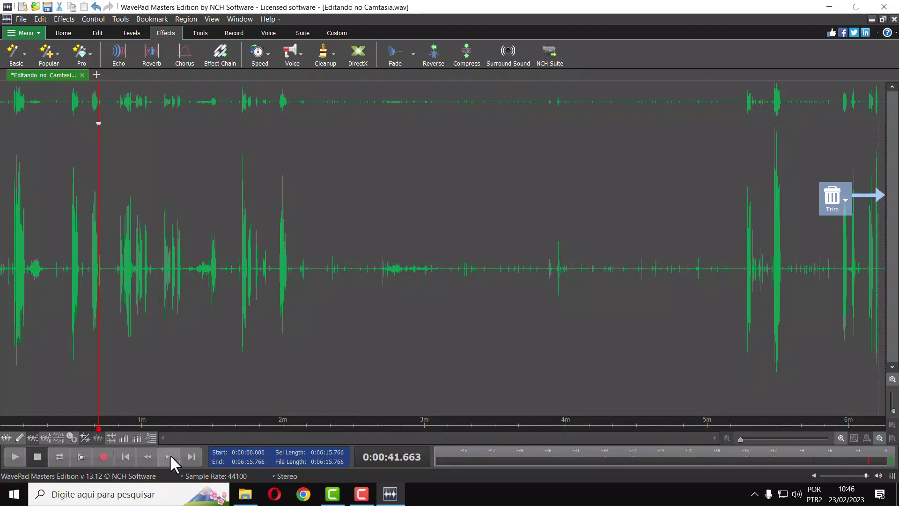
pyautogui.click(120, 457)
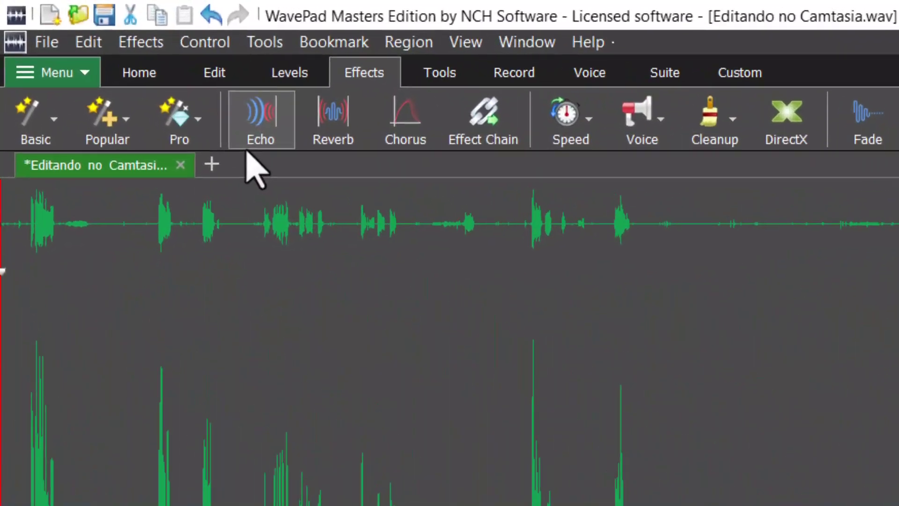
# Step: Preview the Echo effect, make slight adjustments to its echo gain and echo time, and apply it to the audio
pyautogui.click(250, 141)
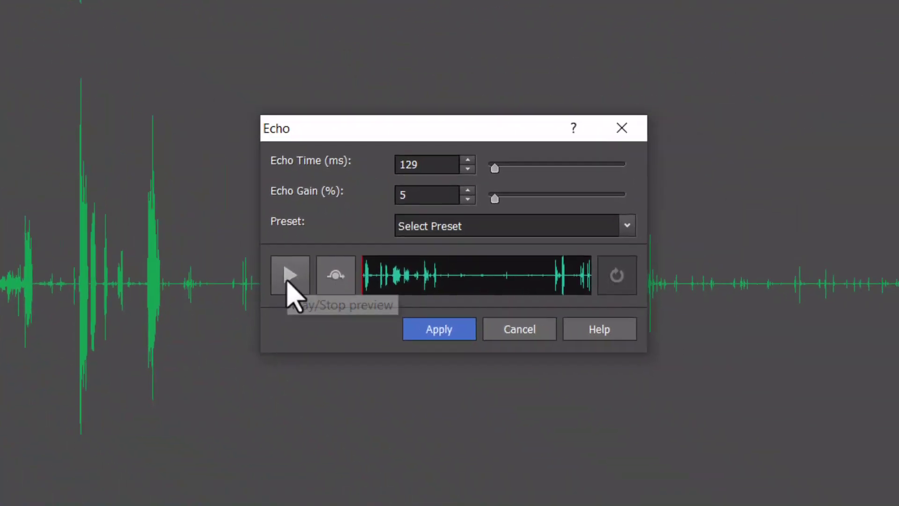
pyautogui.click(674, 500)
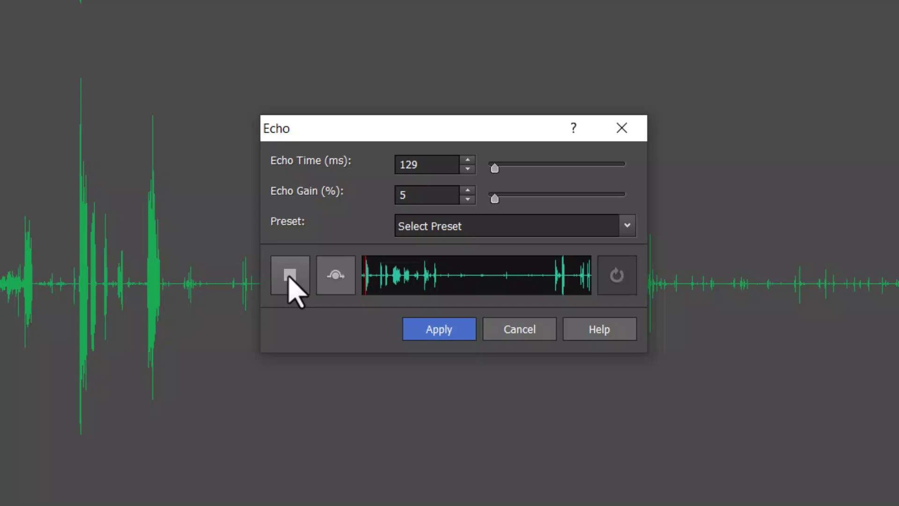
pyautogui.click(495, 199)
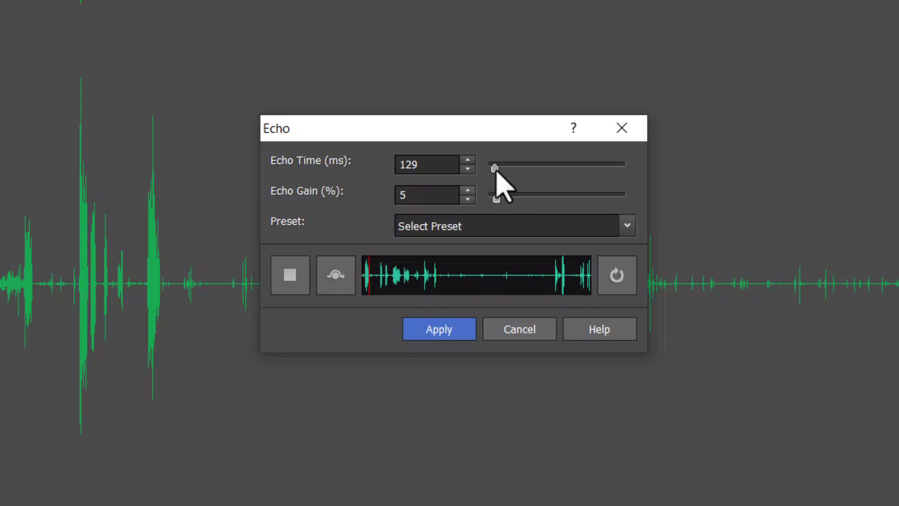
pyautogui.moveTo(496, 170); pyautogui.dragTo(497, 170)
pyautogui.moveTo(495, 169); pyautogui.dragTo(496, 169)
pyautogui.click(434, 336)
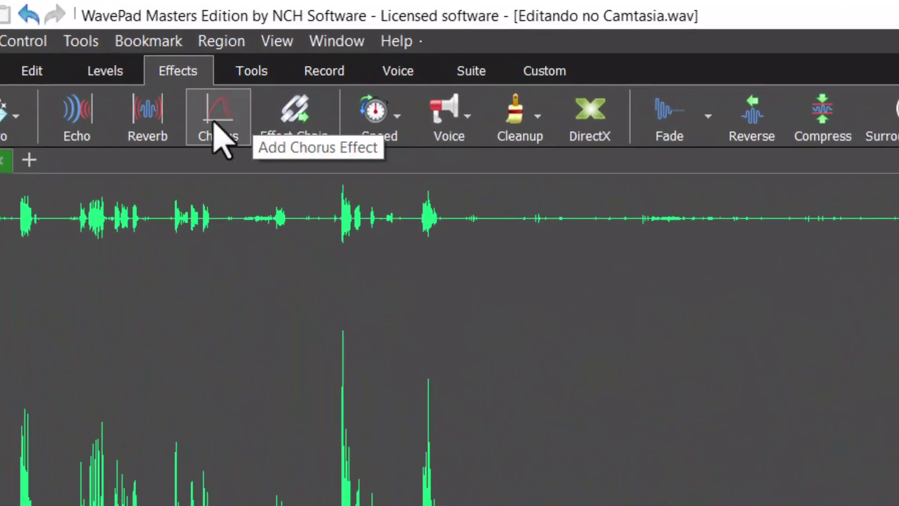
# Step: Preview the Chorus effect, set its delay time to 13 ms, and apply it to the audio
pyautogui.click(214, 123)
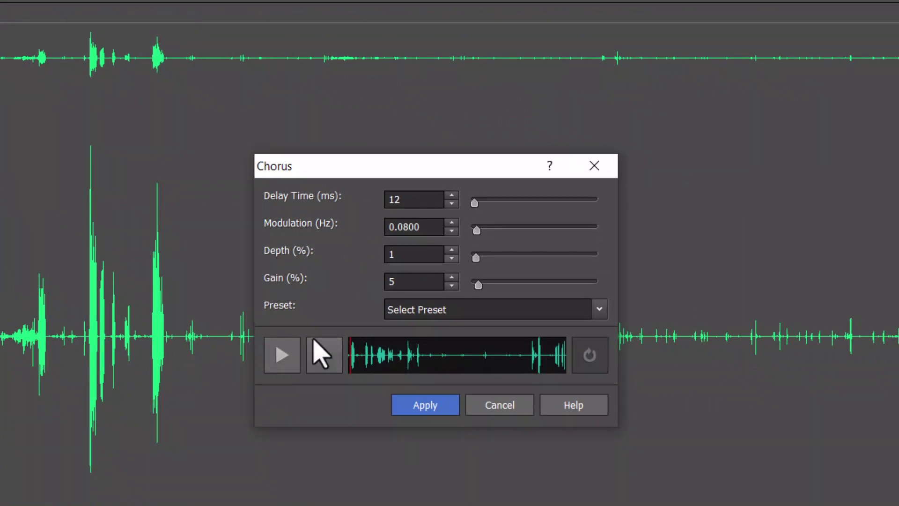
pyautogui.click(283, 355)
pyautogui.moveTo(475, 202); pyautogui.dragTo(478, 205)
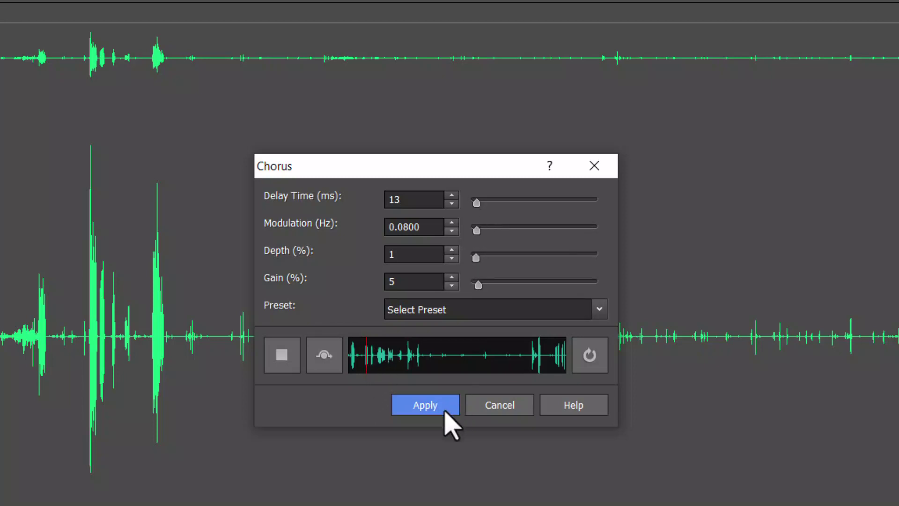
pyautogui.click(284, 359)
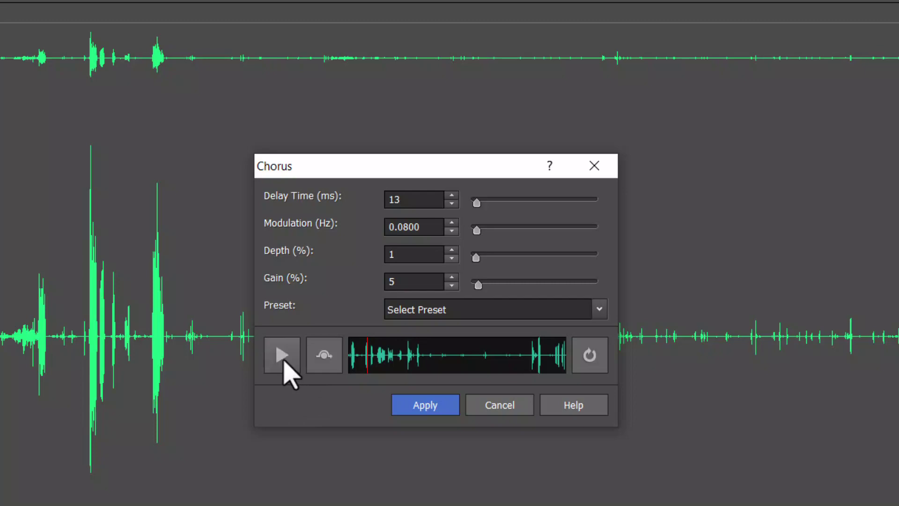
pyautogui.click(436, 407)
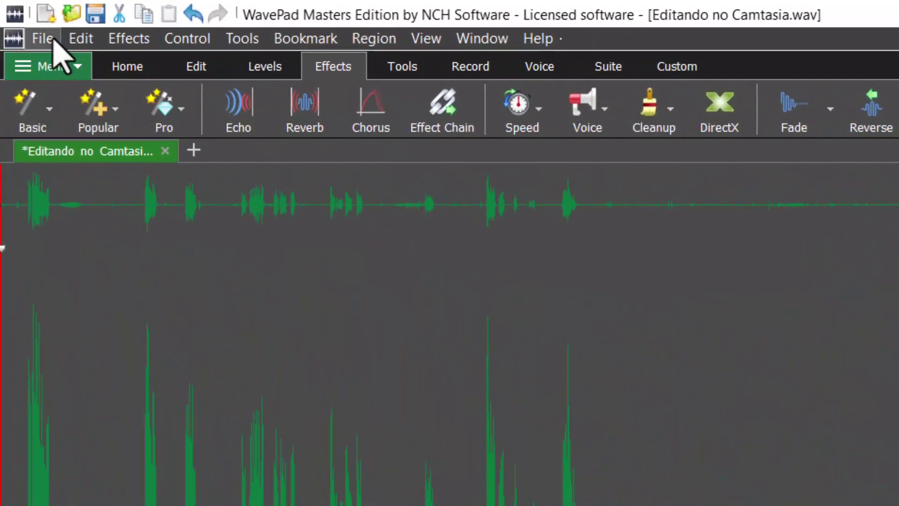
# Step: Save the audio as the Wave file Editando no Camtasia - wave pad, replacing the existing file and keeping the automatic encoder settings
pyautogui.click(42, 39)
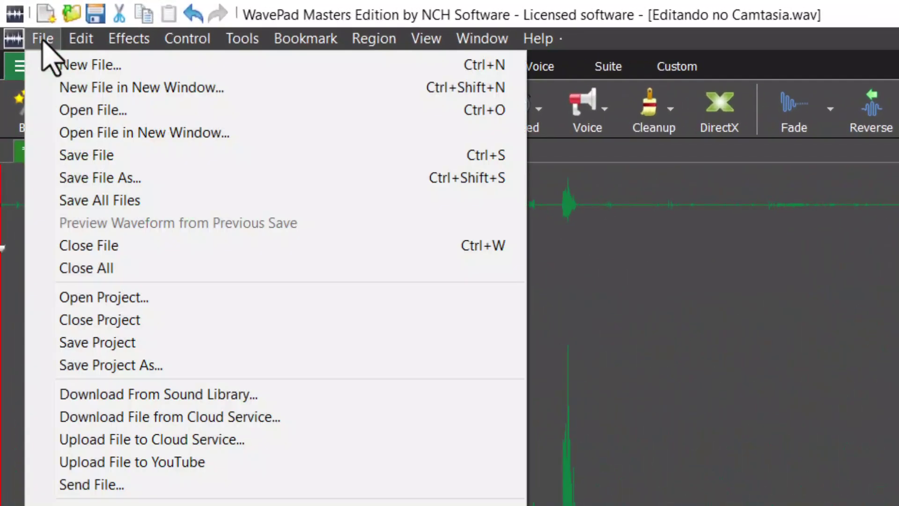
pyautogui.click(92, 178)
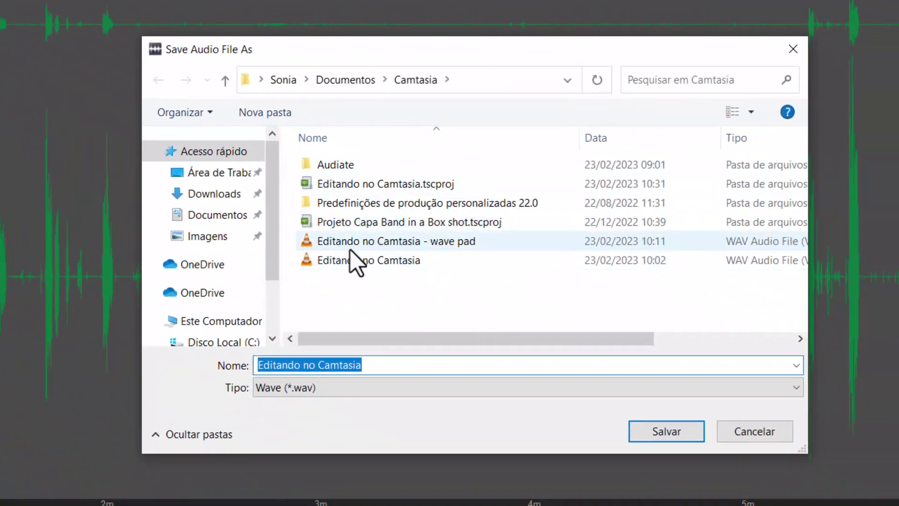
pyautogui.click(350, 247)
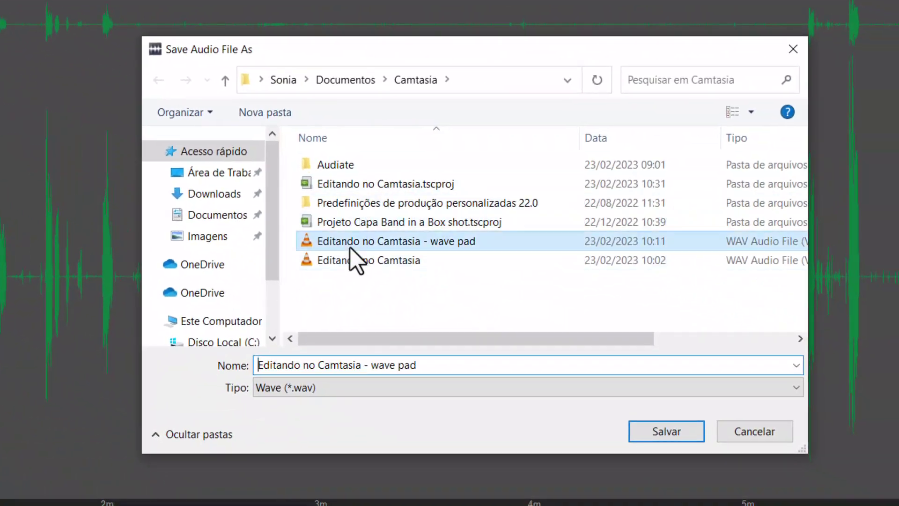
pyautogui.click(633, 428)
pyautogui.click(401, 257)
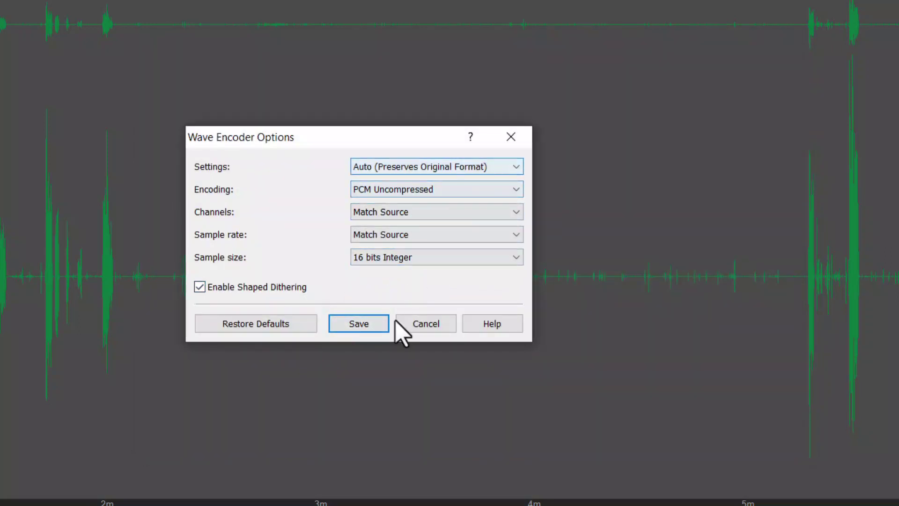
pyautogui.click(370, 324)
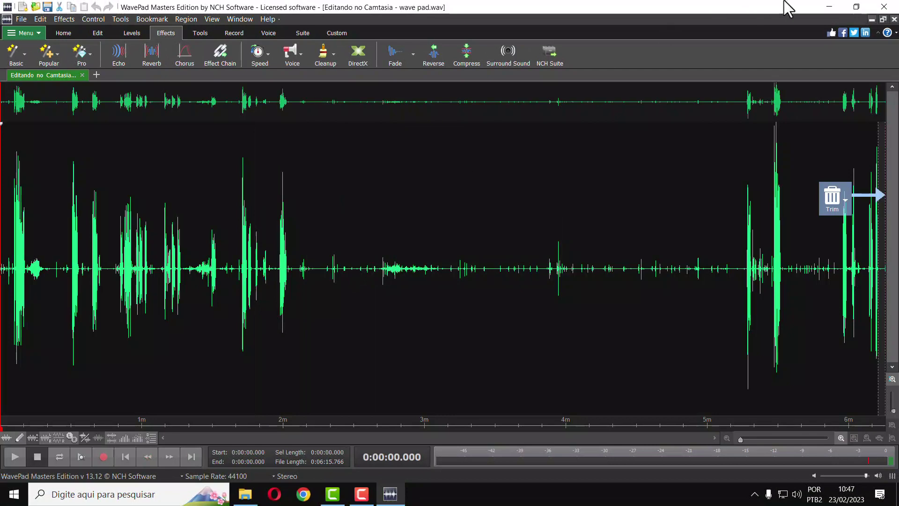
# Step: Minimize the audio editor, switch to Camtasia, and delete the screen recording clip from Faixa 4
pyautogui.click(828, 6)
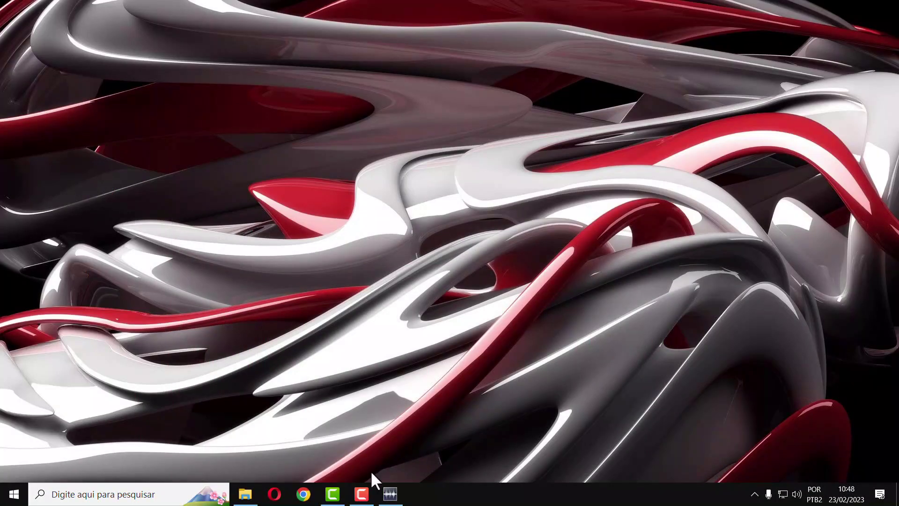
pyautogui.click(332, 494)
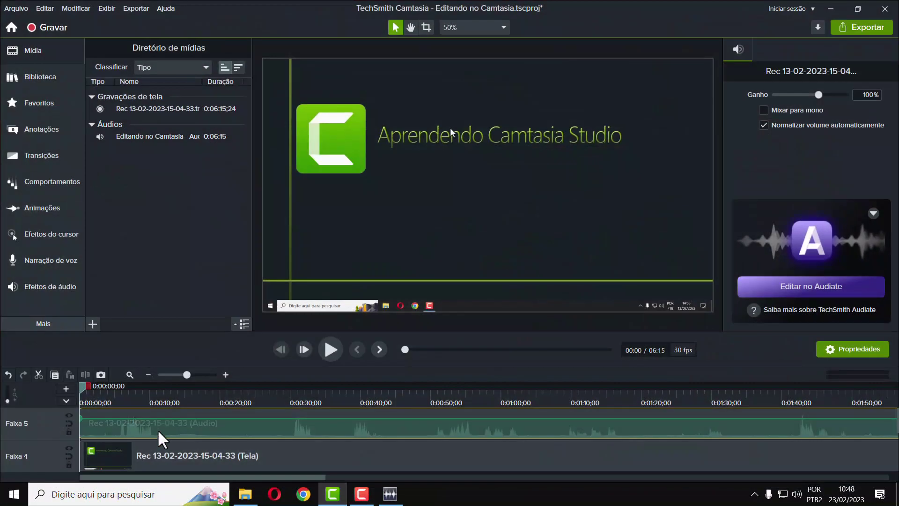
pyautogui.click(94, 463)
pyautogui.press('Delete')
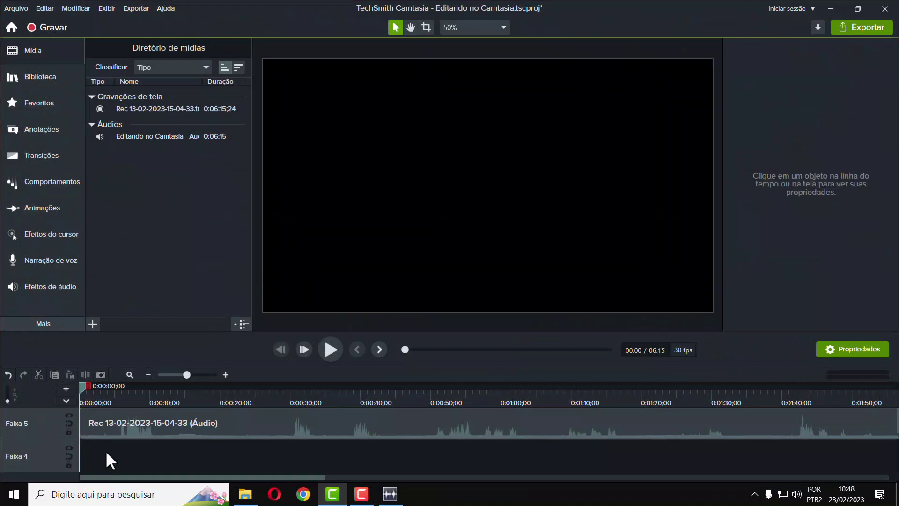
# Step: Move the recording's original audio clip from Faixa 5 to the start of Faixa 4 and delete it
pyautogui.moveTo(110, 424); pyautogui.dragTo(75, 463)
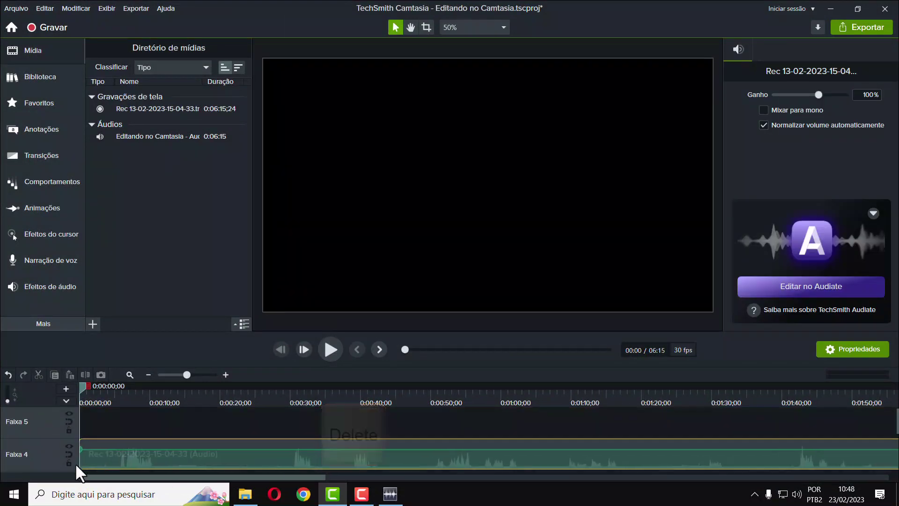
pyautogui.scroll(-1, 131, 473)
pyautogui.scroll(-1, 131, 473)
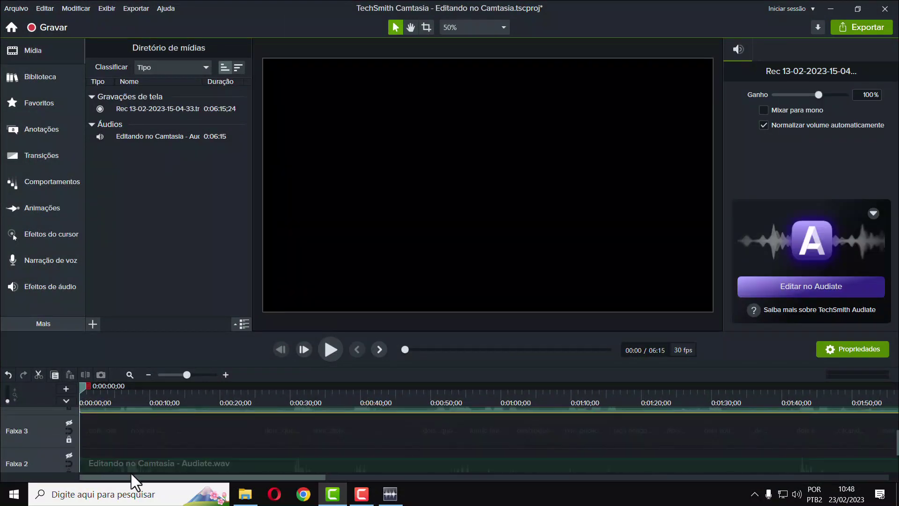
pyautogui.scroll(2, 131, 473)
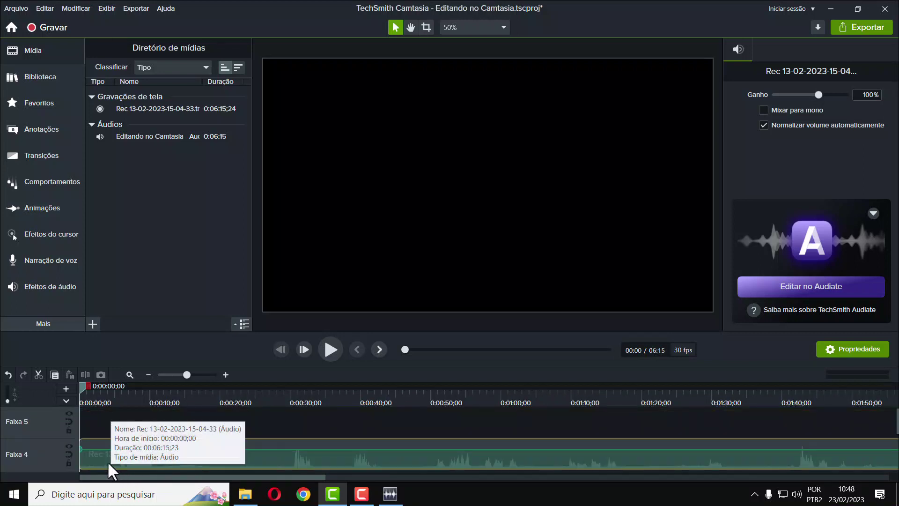
pyautogui.press('Delete')
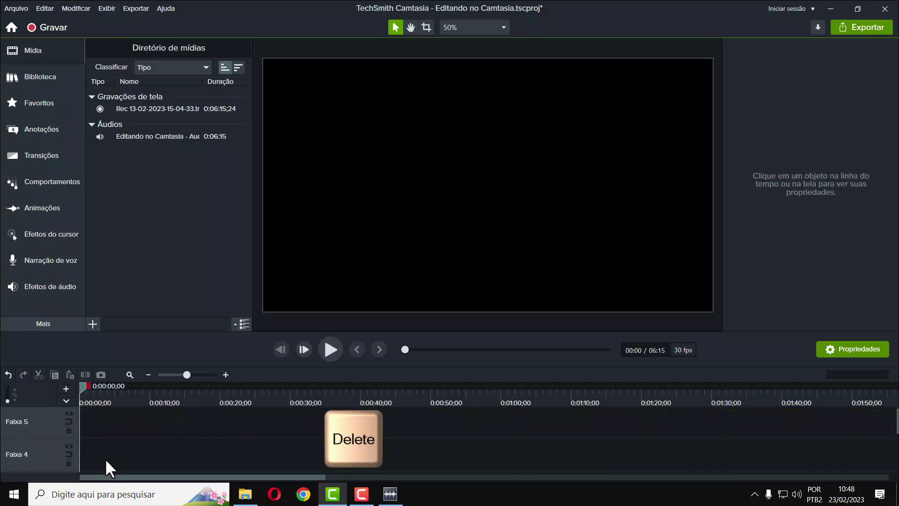
# Step: Import the Editando no Camtasia - wave pad audio file into the media bin
pyautogui.rightClick(137, 193)
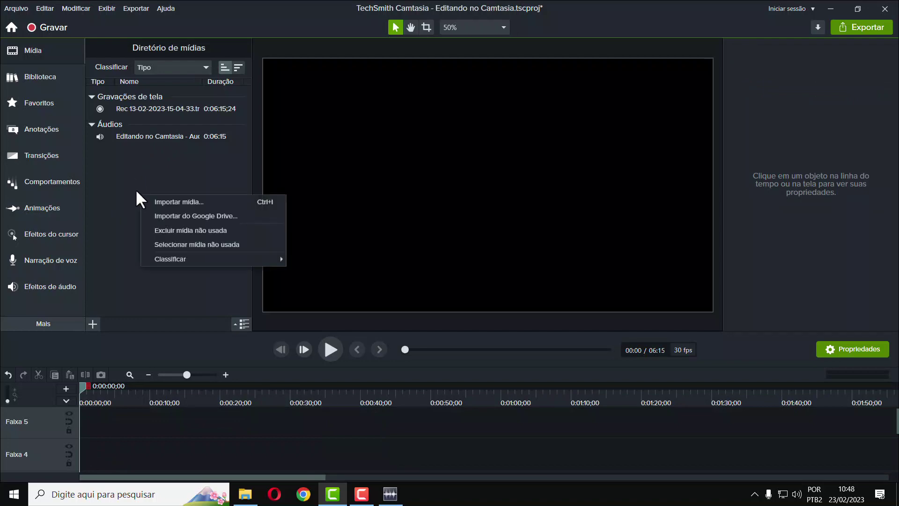
pyautogui.click(153, 204)
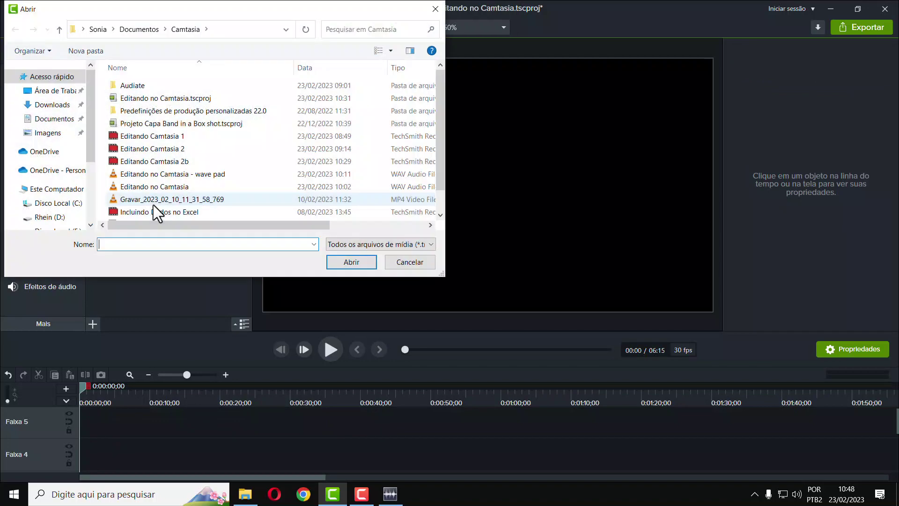
pyautogui.click(185, 175)
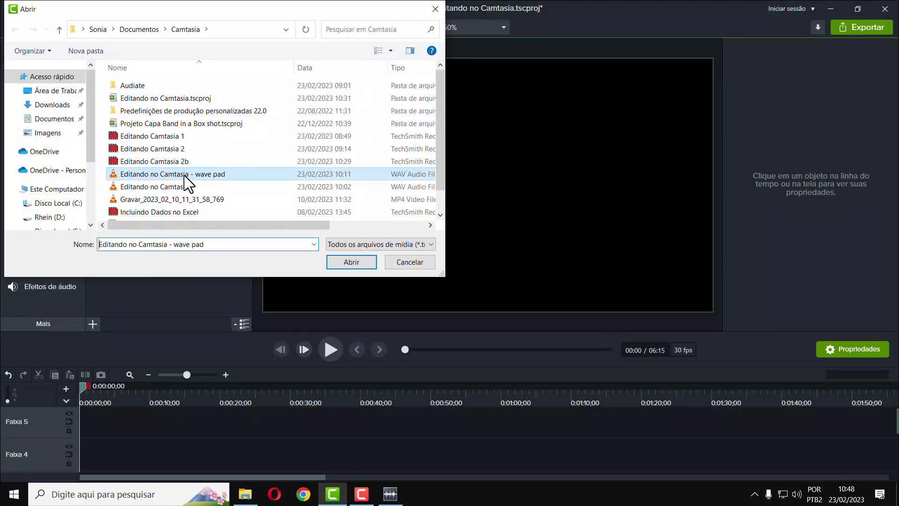
pyautogui.click(349, 262)
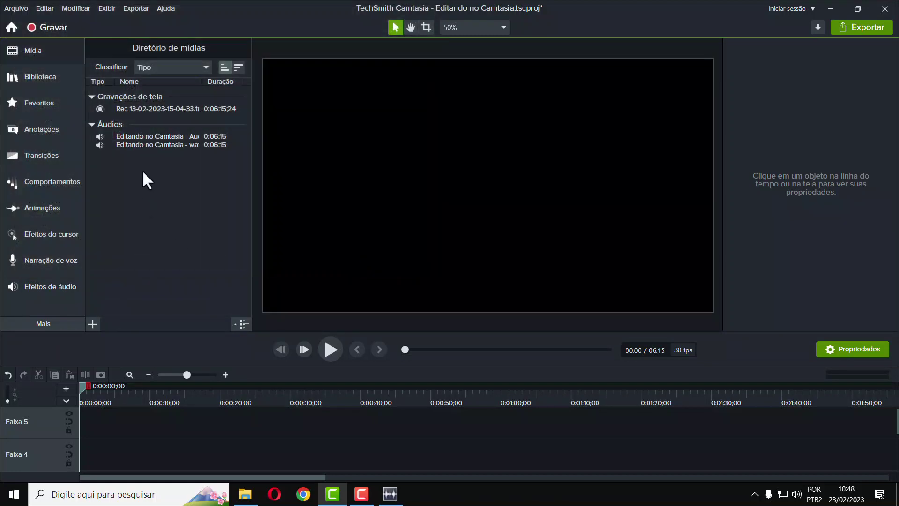
# Step: Add the Editando no Camtasia - wave pad audio to the timeline at the playhead
pyautogui.click(131, 147)
pyautogui.rightClick(131, 147)
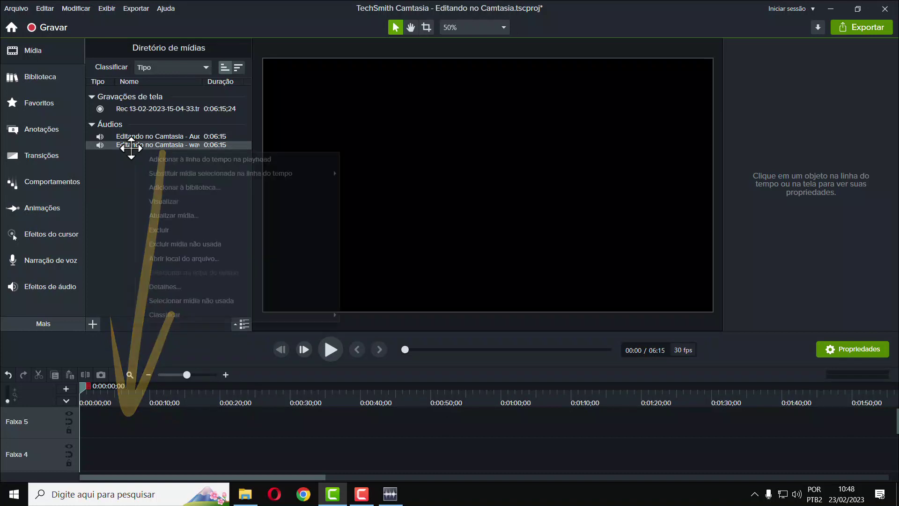
pyautogui.click(152, 155)
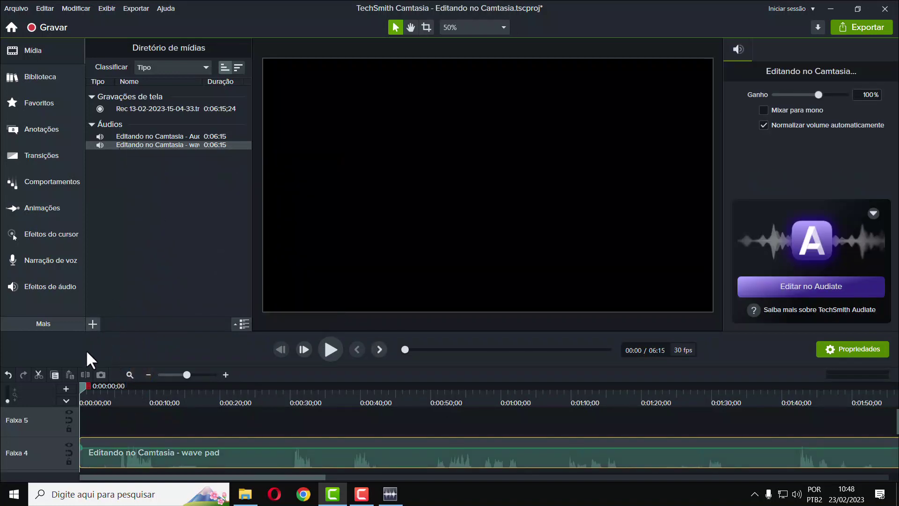
pyautogui.scroll(-2, 199, 450)
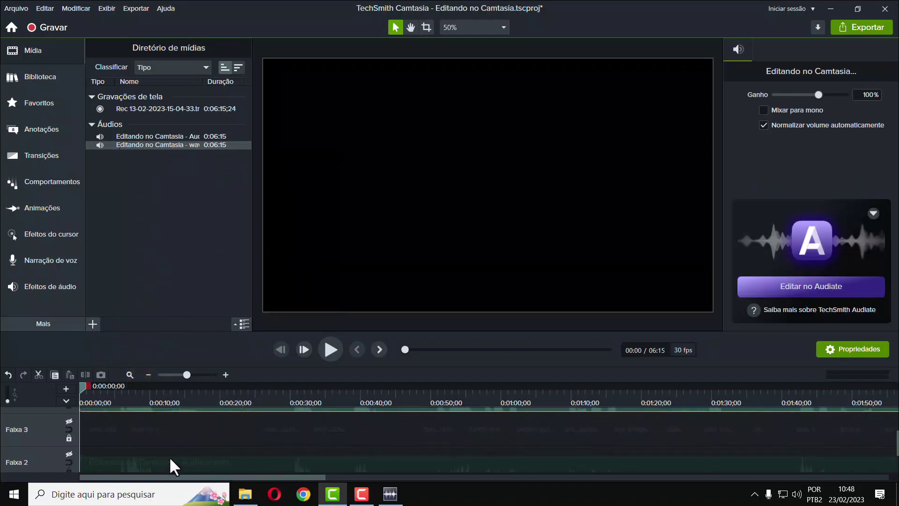
pyautogui.scroll(-1, 69, 460)
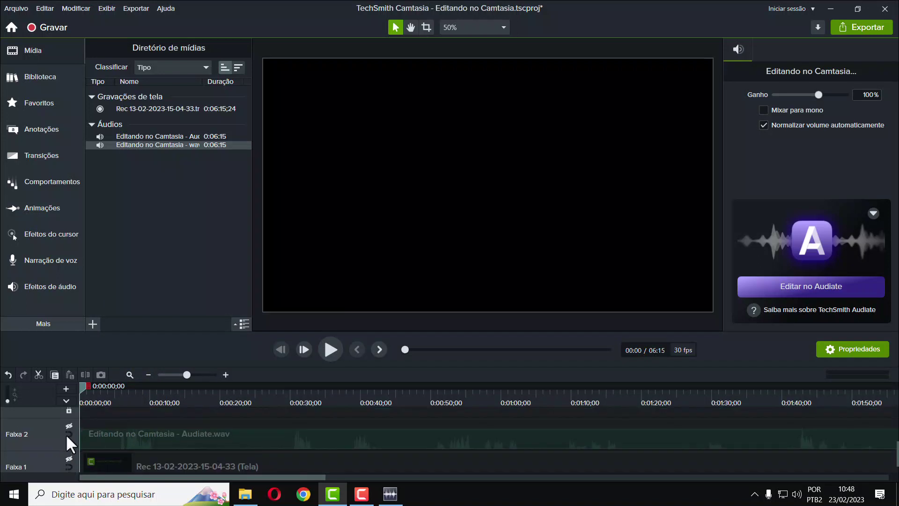
# Step: Re-enable the hidden Faixa 2 and Faixa 1, and delete the Editando no Camtasia - Audiate audio clip from the timeline
pyautogui.click(66, 426)
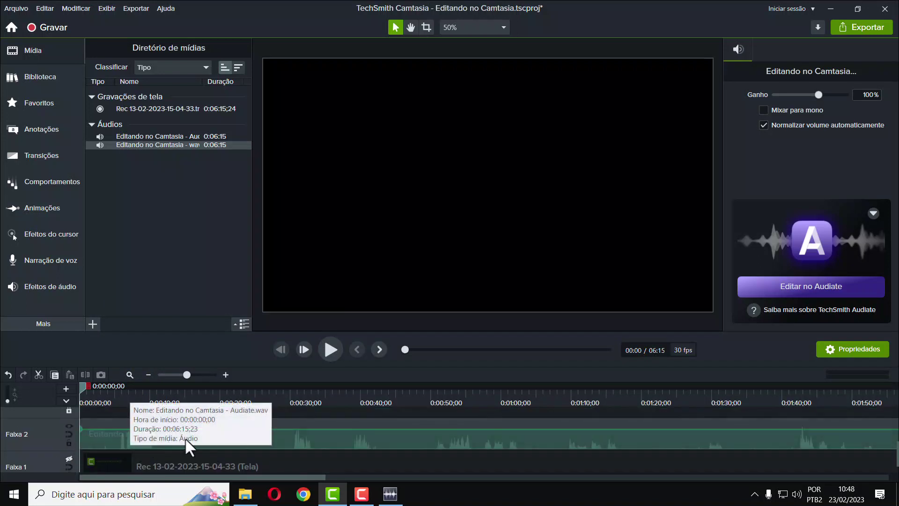
pyautogui.scroll(1, 127, 454)
pyautogui.click(122, 457)
pyautogui.press('Delete')
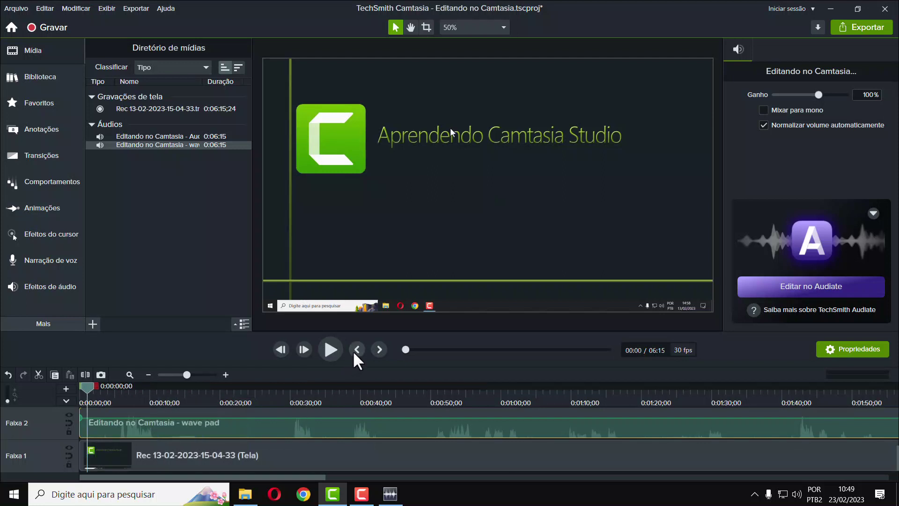
# Step: Play the project from the start through about 12 seconds to check the wave pad audio, and return the playhead to the beginning
pyautogui.click(354, 352)
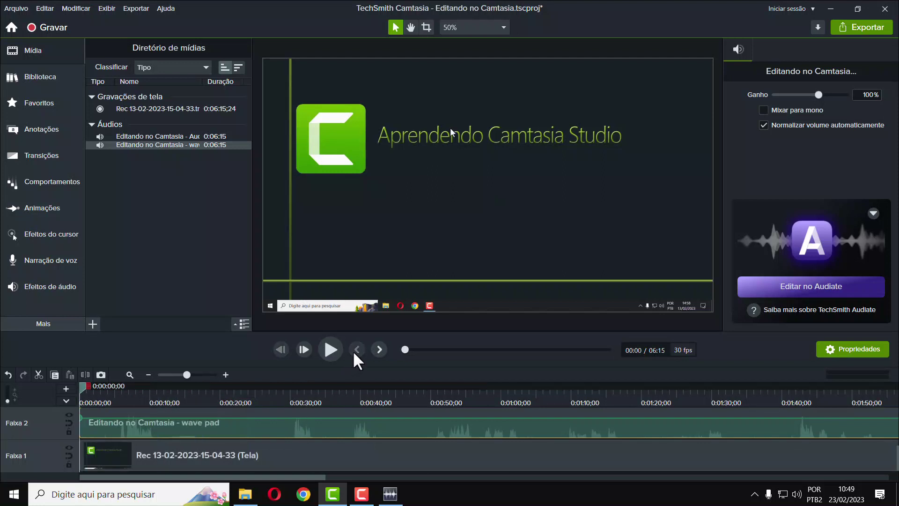
pyautogui.click(328, 351)
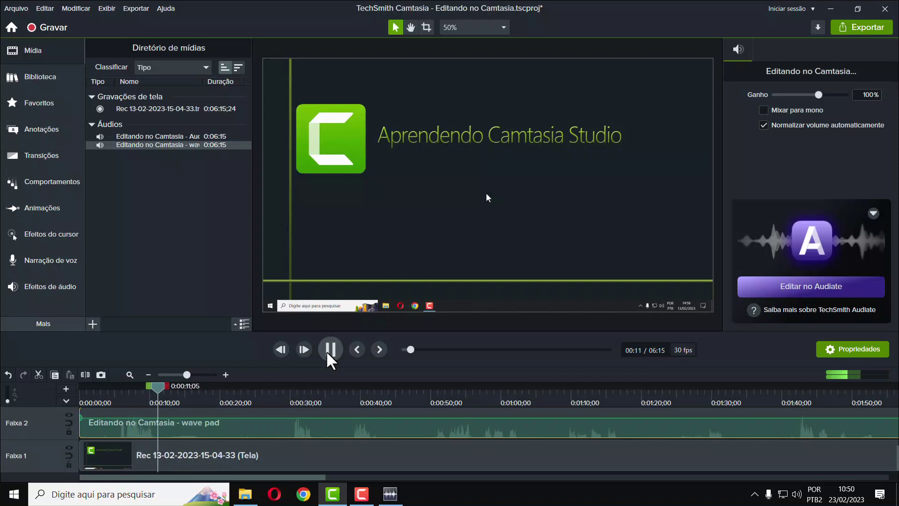
pyautogui.click(327, 353)
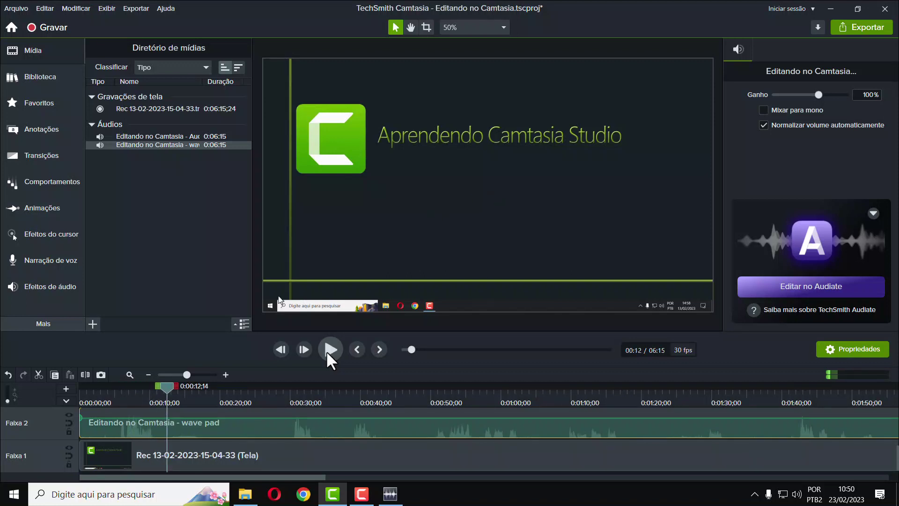
pyautogui.click(357, 349)
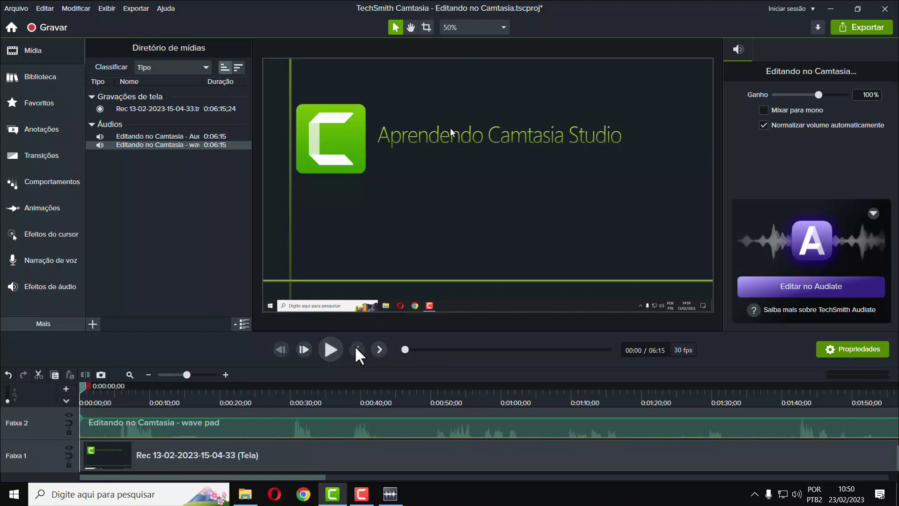
# Step: Split the wave pad audio on Faixa 2 at 0:00:05;17, just before the first speech, and delete the section before the cut
pyautogui.click(141, 461)
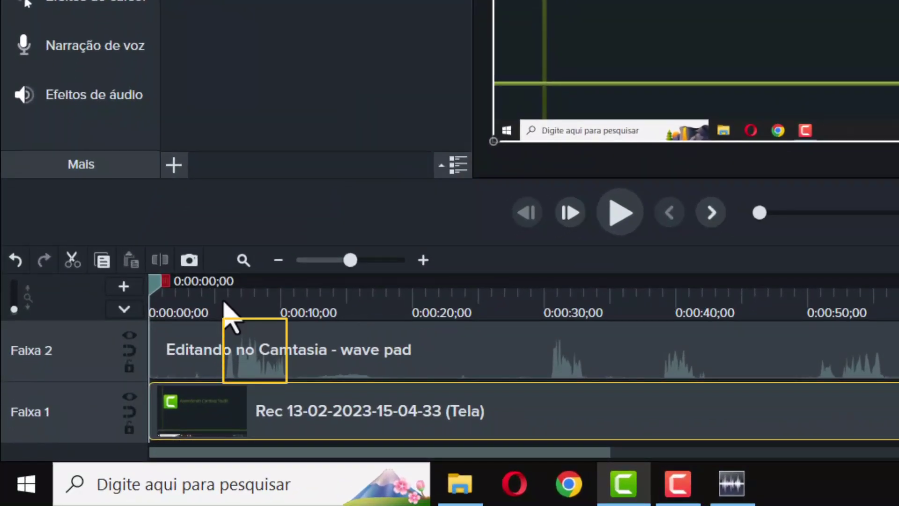
pyautogui.click(223, 303)
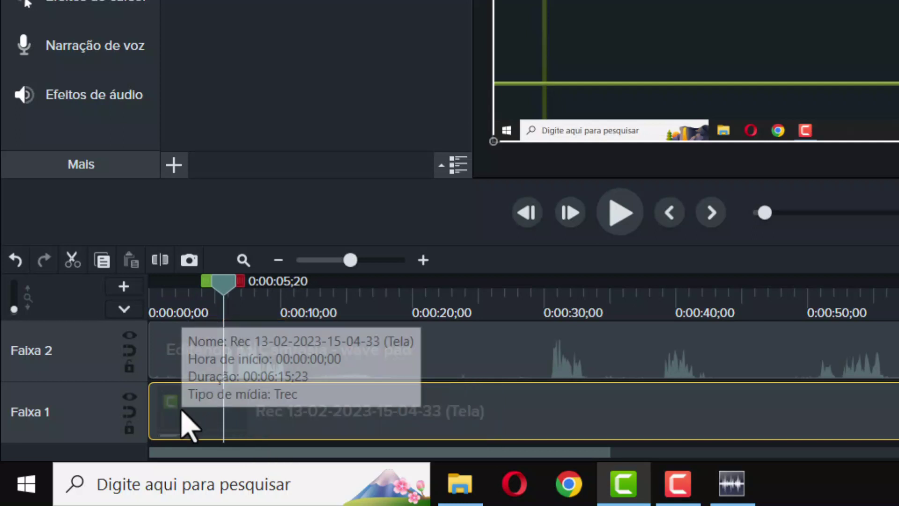
pyautogui.press(',')
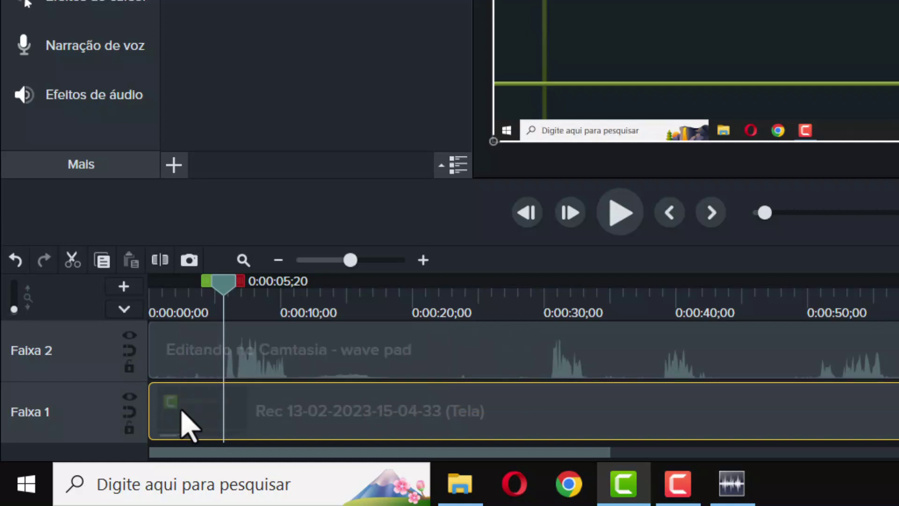
pyautogui.press(',')
pyautogui.press(',')
pyautogui.press(',')
pyautogui.press(',')
pyautogui.press(',')
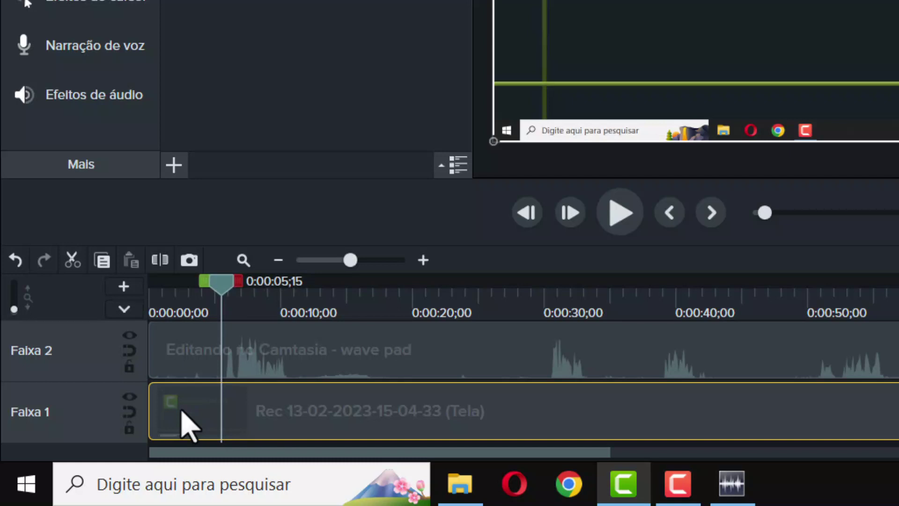
pyautogui.press('.')
pyautogui.press('.')
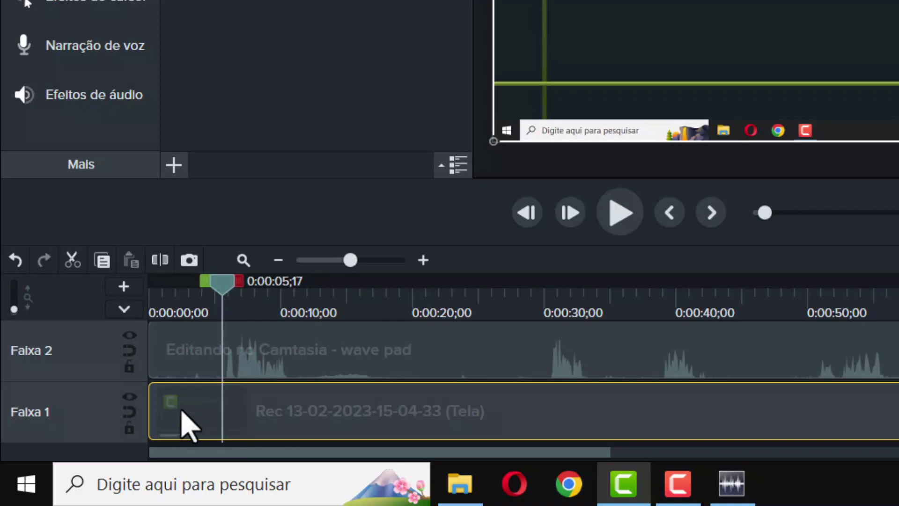
pyautogui.click(208, 368)
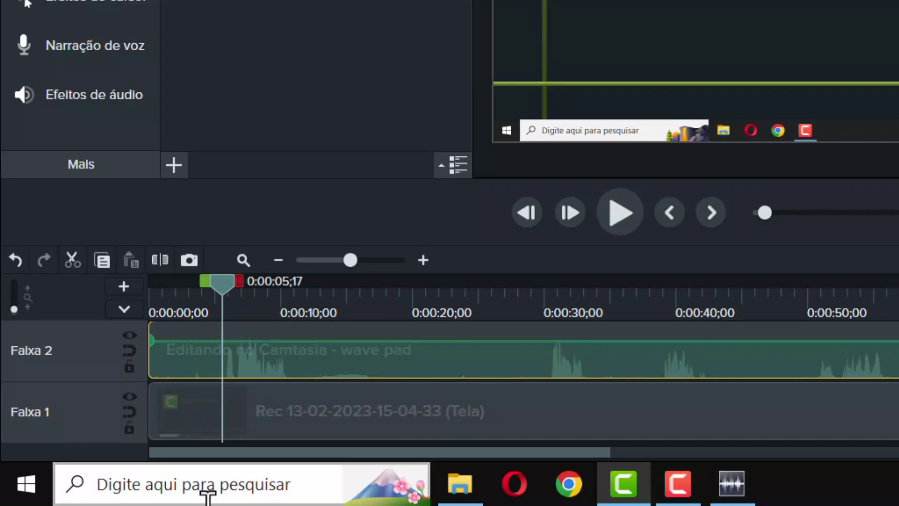
pyautogui.press('s')
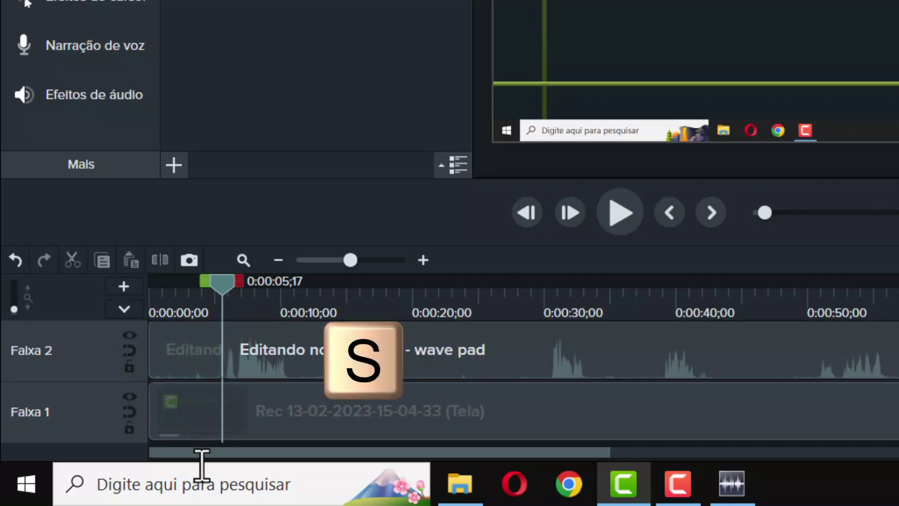
pyautogui.click(174, 373)
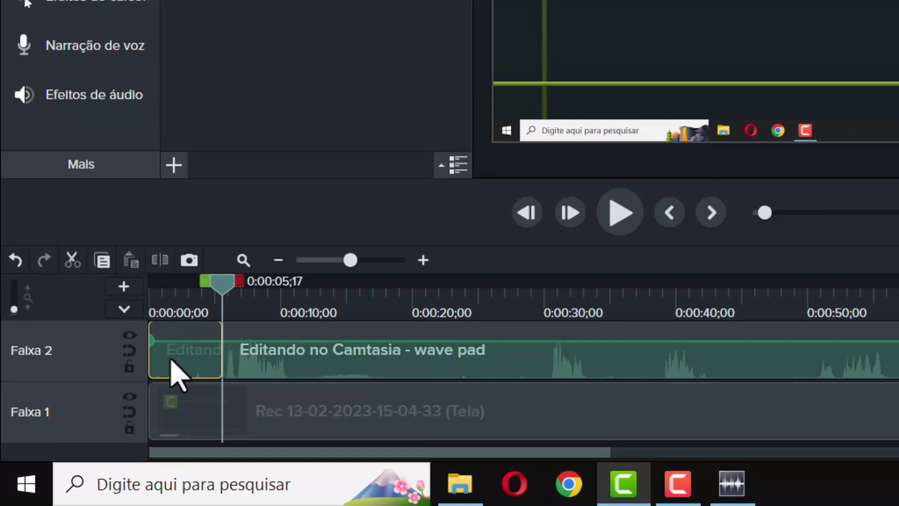
pyautogui.press('Delete')
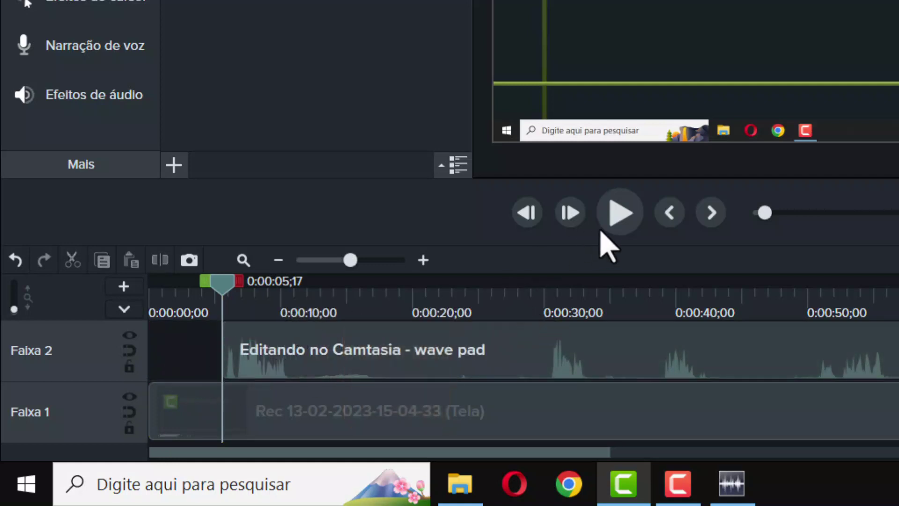
# Step: Preview the trimmed audio opening from the timeline start to about 12 seconds, and return to the beginning
pyautogui.click(671, 218)
pyautogui.click(619, 213)
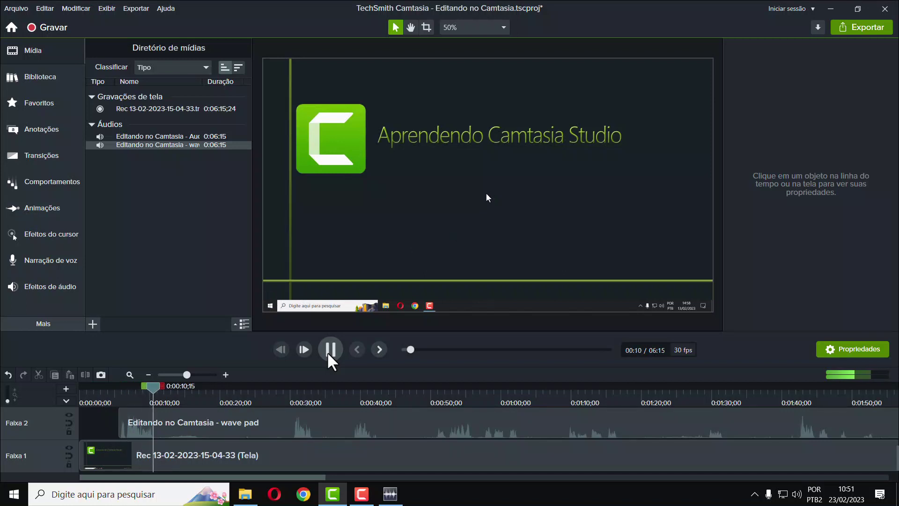
pyautogui.click(327, 353)
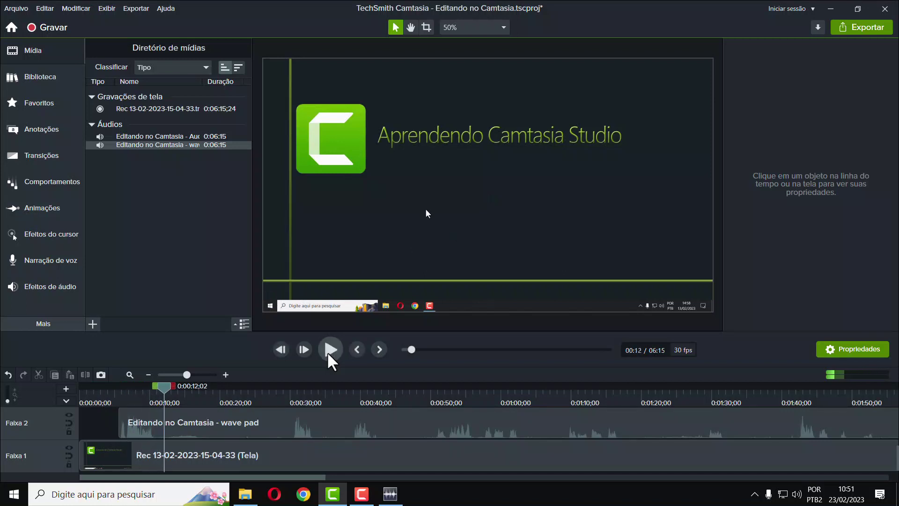
pyautogui.click(358, 348)
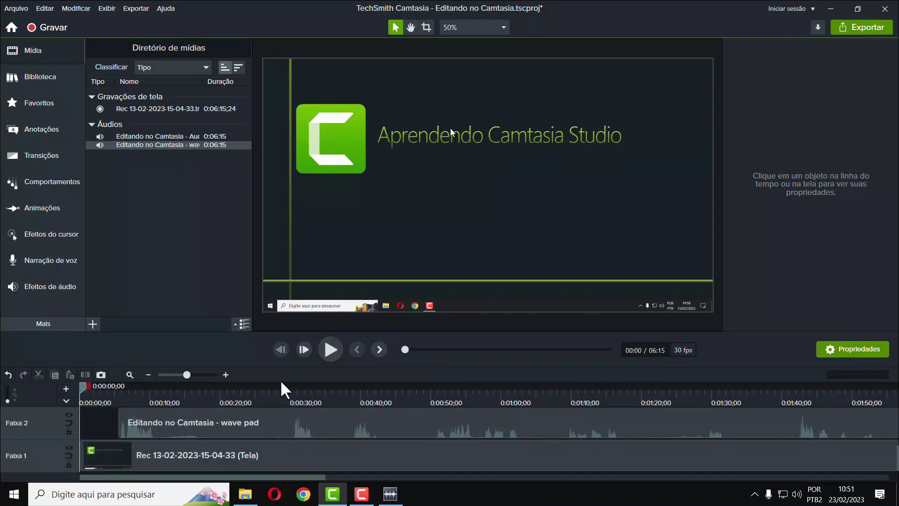
# Step: Split the screen recording on Faixa 1 at 0:00:03;28 and delete the section before the cut
pyautogui.moveTo(82, 389); pyautogui.dragTo(110, 387)
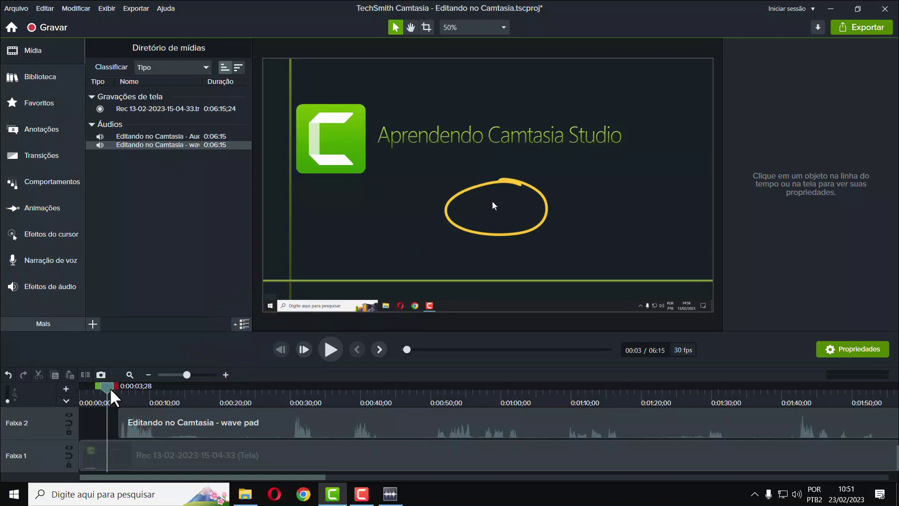
pyautogui.click(108, 456)
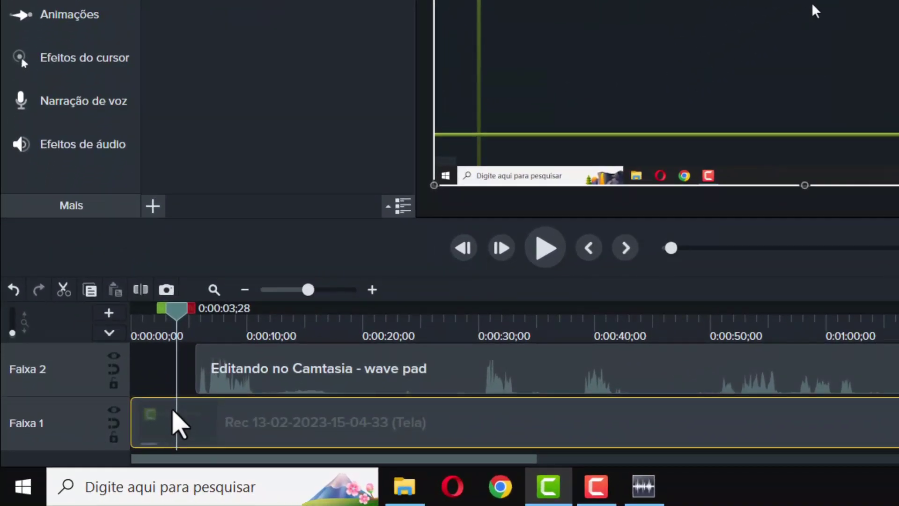
pyautogui.press('s')
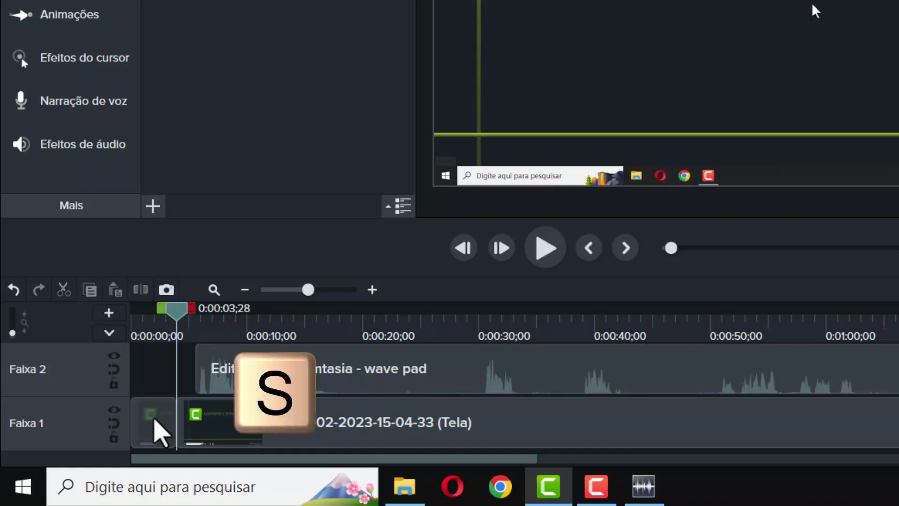
pyautogui.press('Delete')
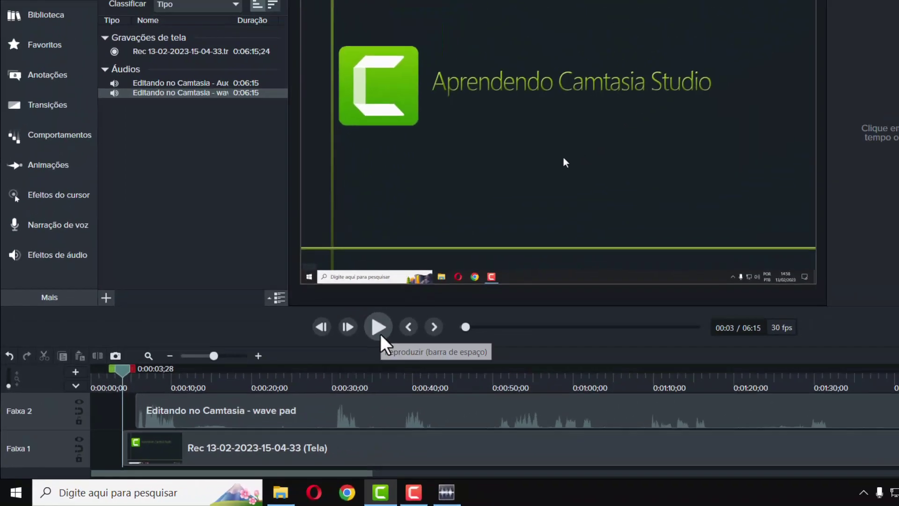
# Step: Split the wave pad audio at 0:00:12;10 and 0:00:30;07, and delete the silent section between the two cuts
pyautogui.click(545, 247)
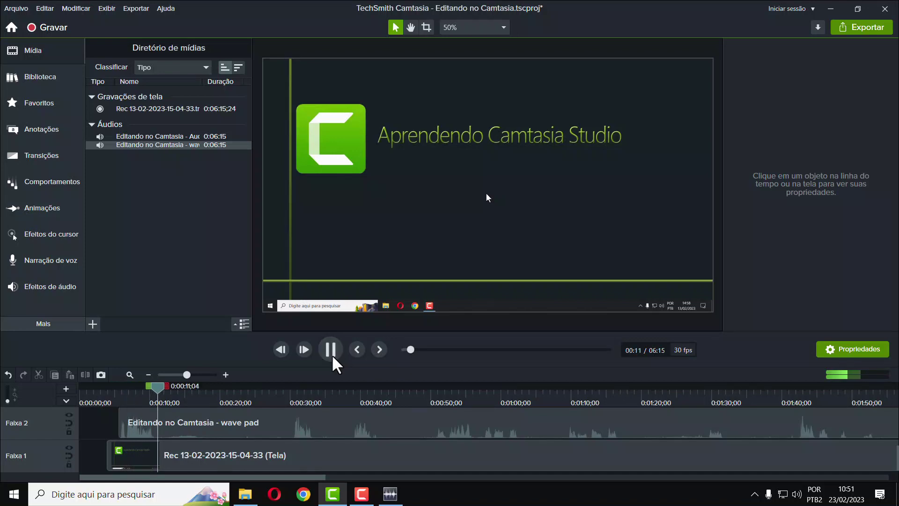
pyautogui.click(331, 350)
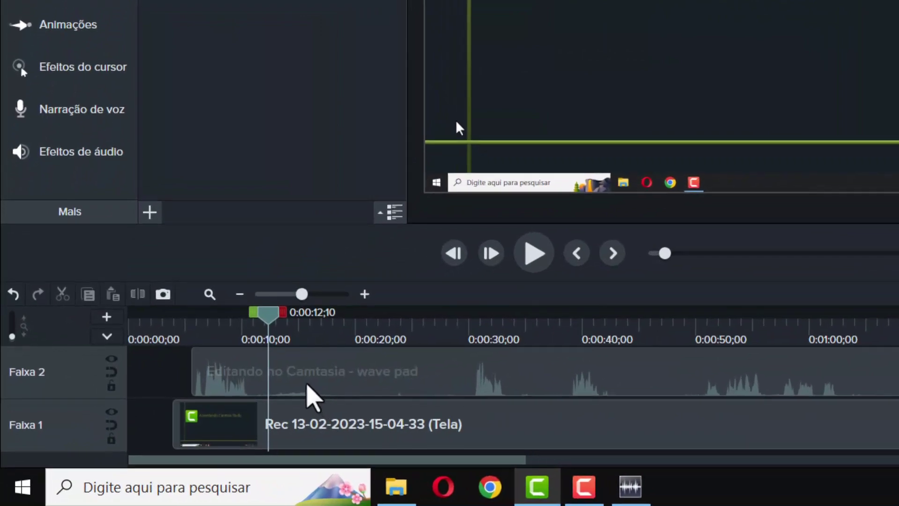
pyautogui.click(307, 386)
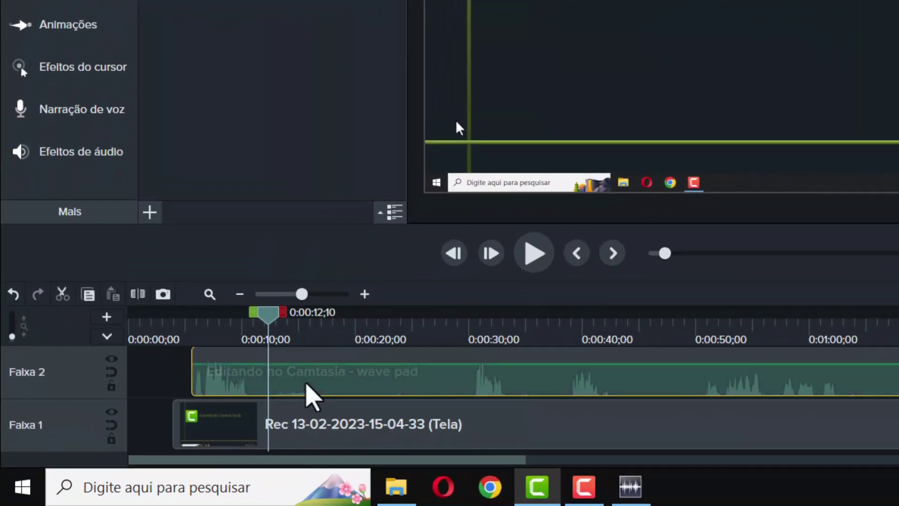
pyautogui.press('s')
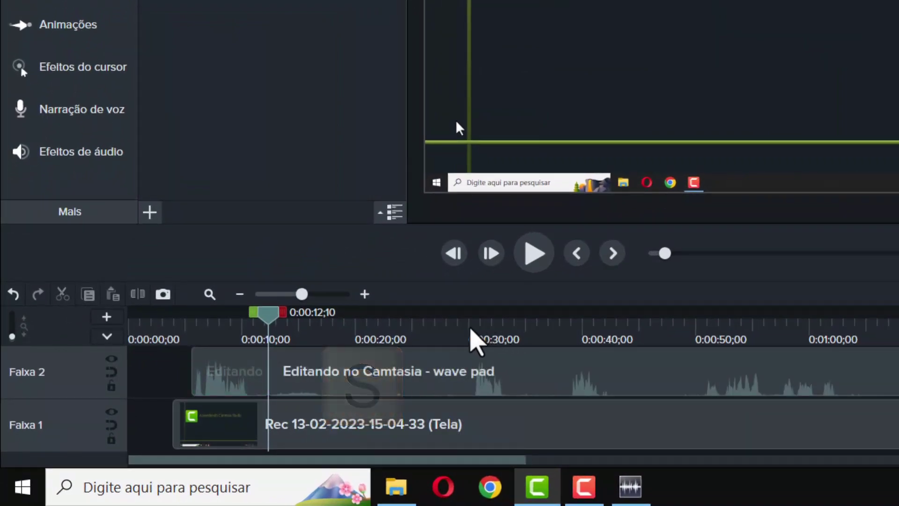
pyautogui.click(470, 329)
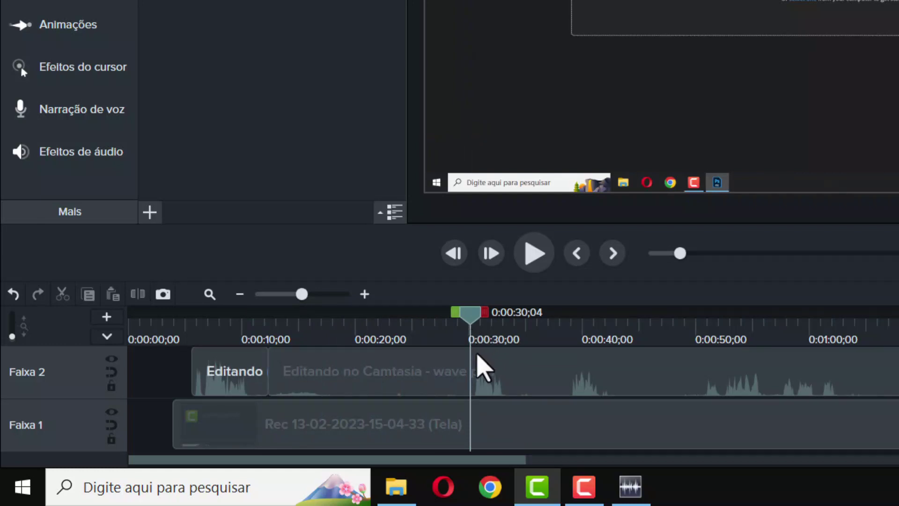
pyautogui.click(477, 355)
pyautogui.press('s')
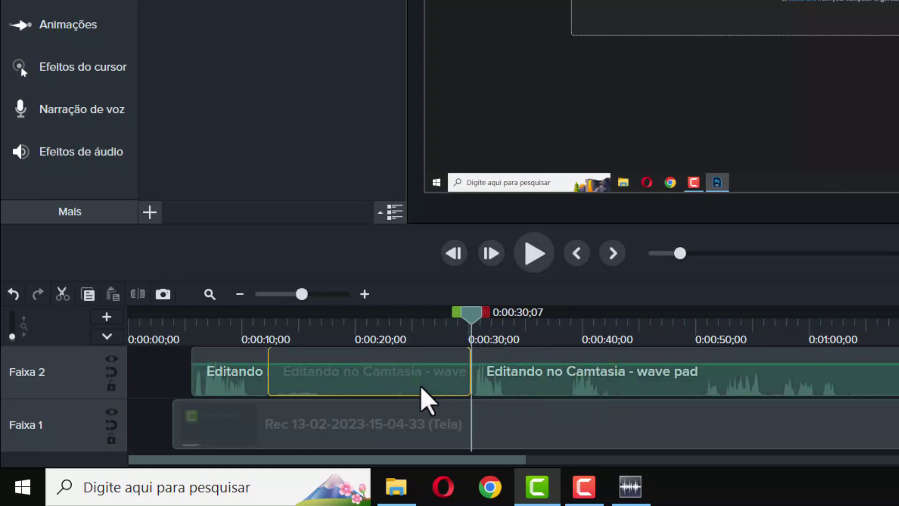
pyautogui.press('Delete')
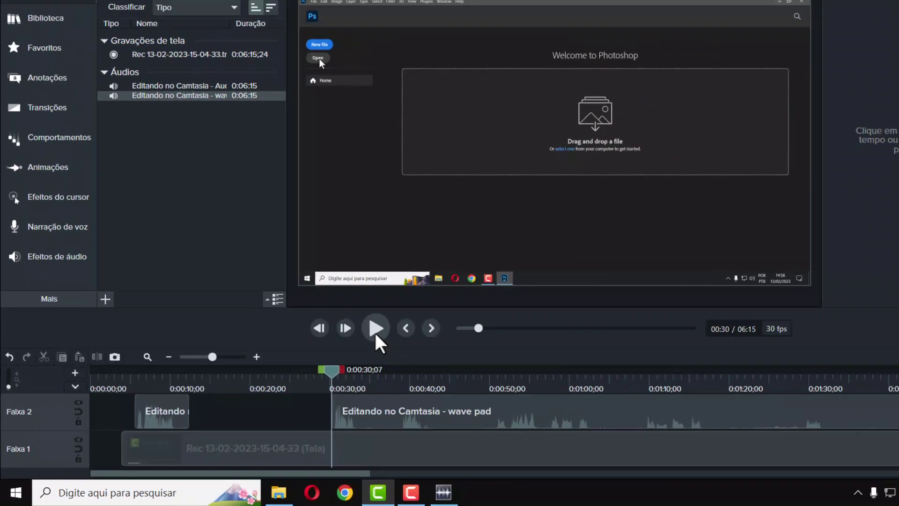
# Step: Play on to the end of the second spoken passage and split the wave pad audio at 0:00:34;15
pyautogui.click(376, 333)
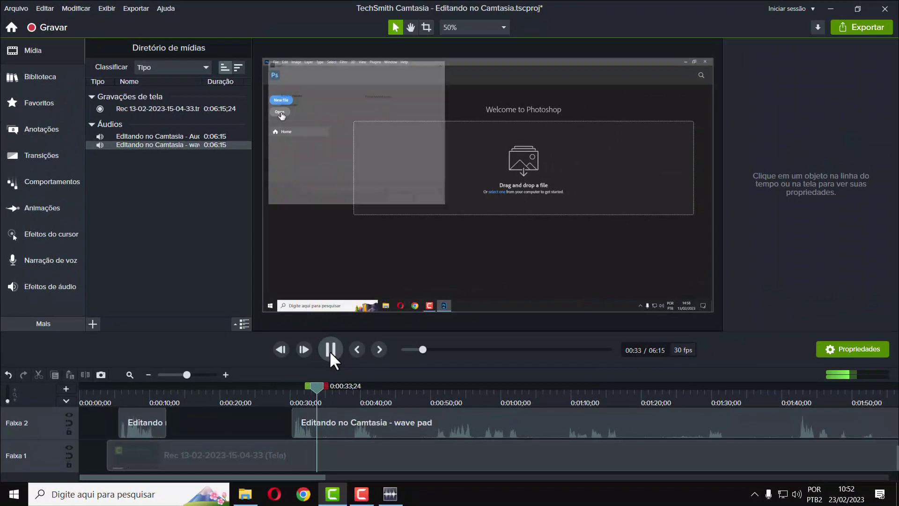
pyautogui.click(329, 350)
pyautogui.click(336, 426)
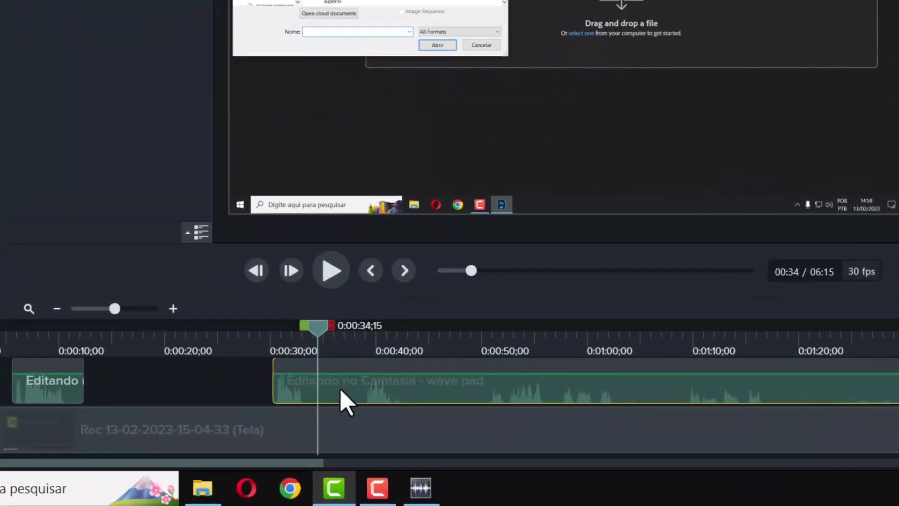
pyautogui.click(341, 390)
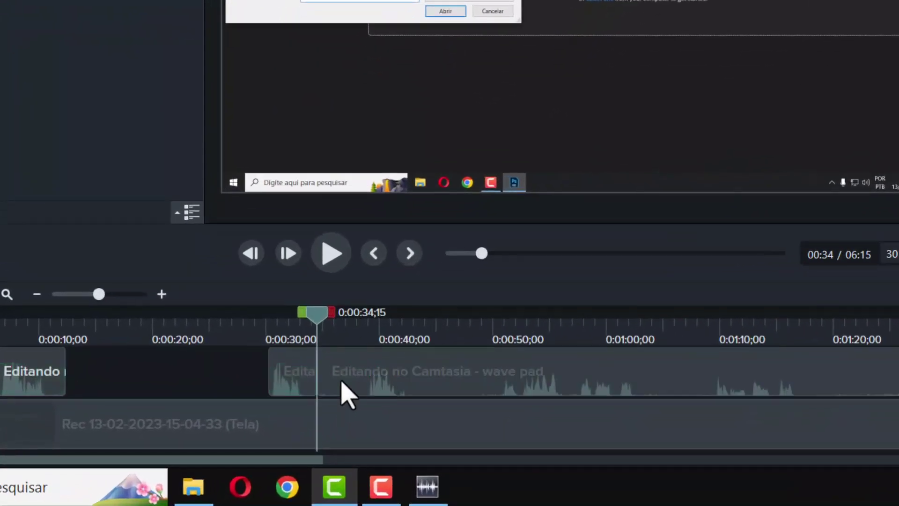
# Step: Split the wave pad audio at 0:00:38;27 and delete the silent sections, including the long one from about 0:02:00 to 0:05:15
pyautogui.click(367, 334)
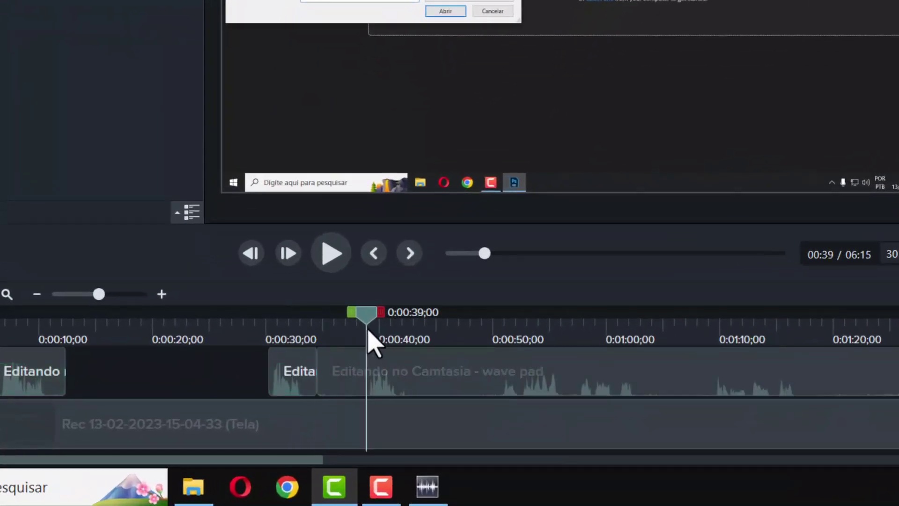
pyautogui.press(',')
pyautogui.press(',')
pyautogui.click(359, 393)
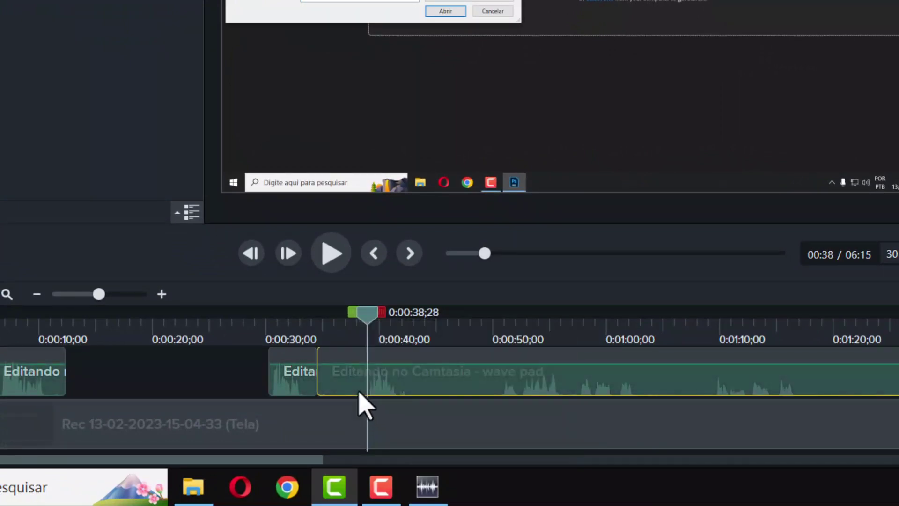
pyautogui.press(',')
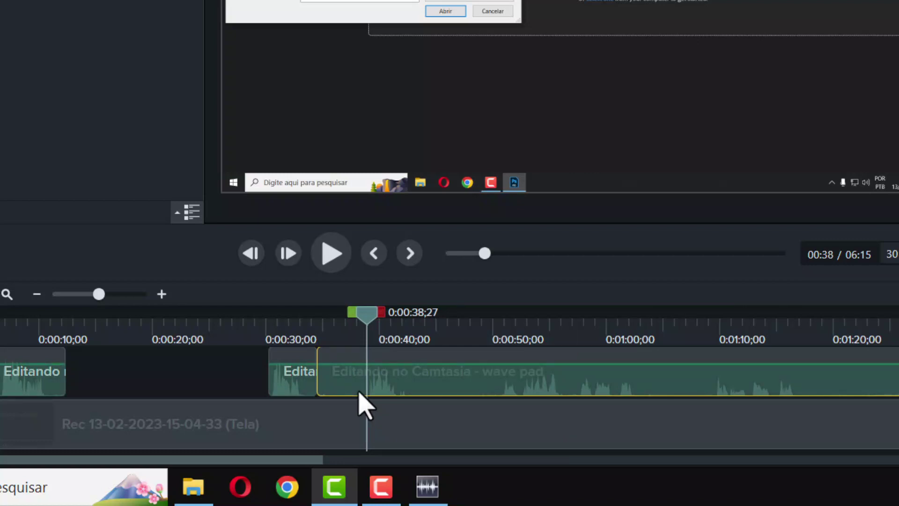
pyautogui.press('s')
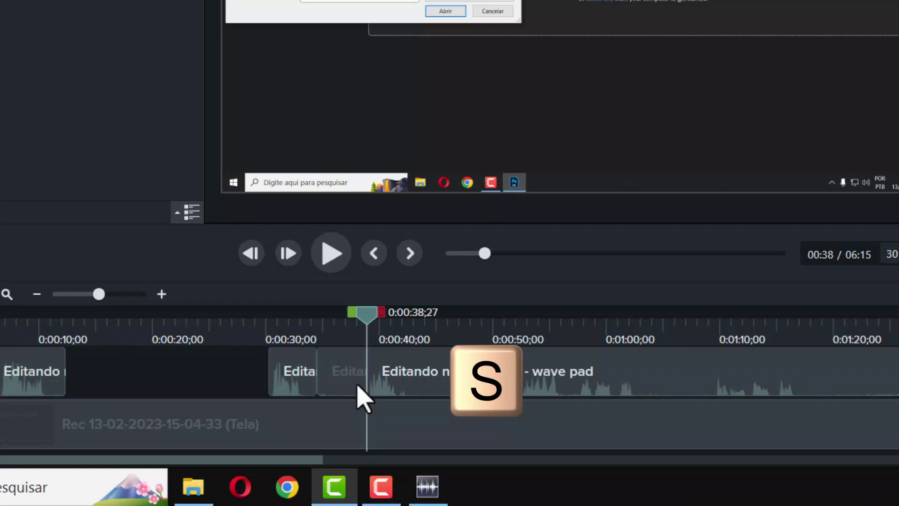
pyautogui.click(358, 388)
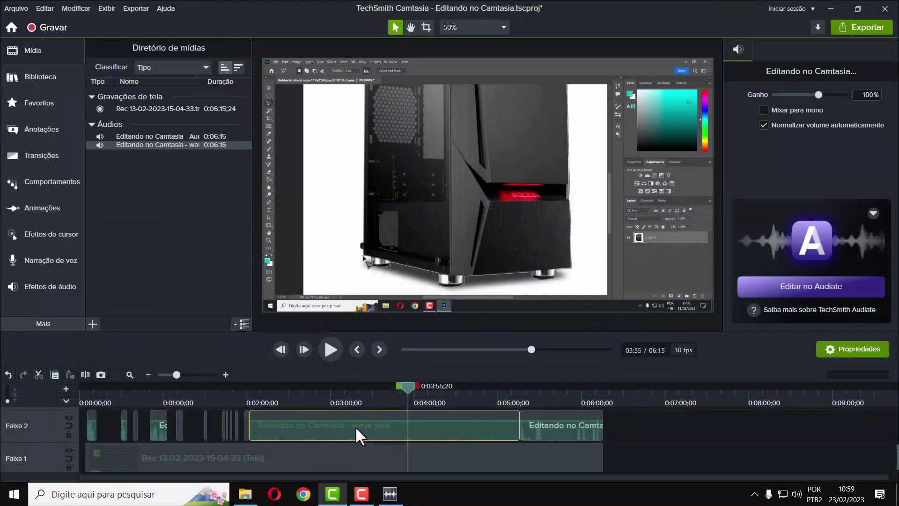
pyautogui.press('Delete')
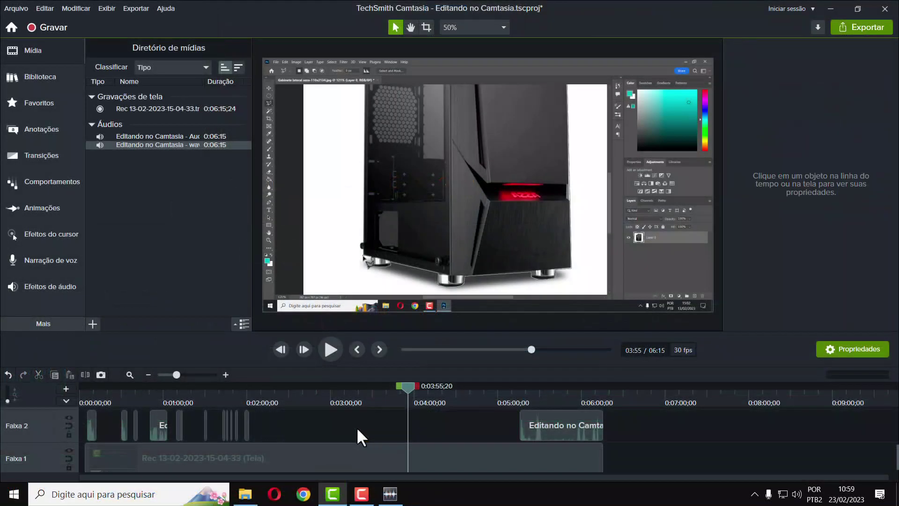
# Step: Magnify the canvas to 85% near 0:05:34 and pan to the add layer mask control in the recorded Layers panel
pyautogui.click(375, 349)
pyautogui.click(321, 351)
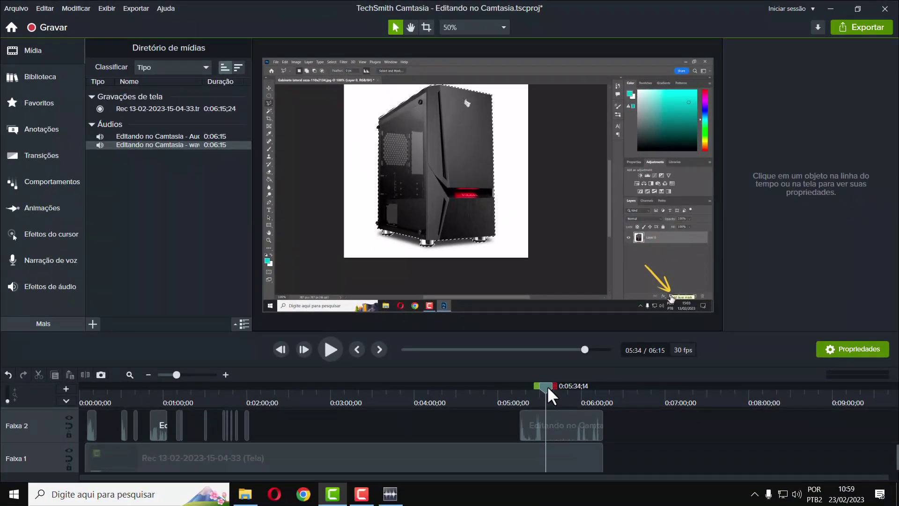
pyautogui.click(549, 448)
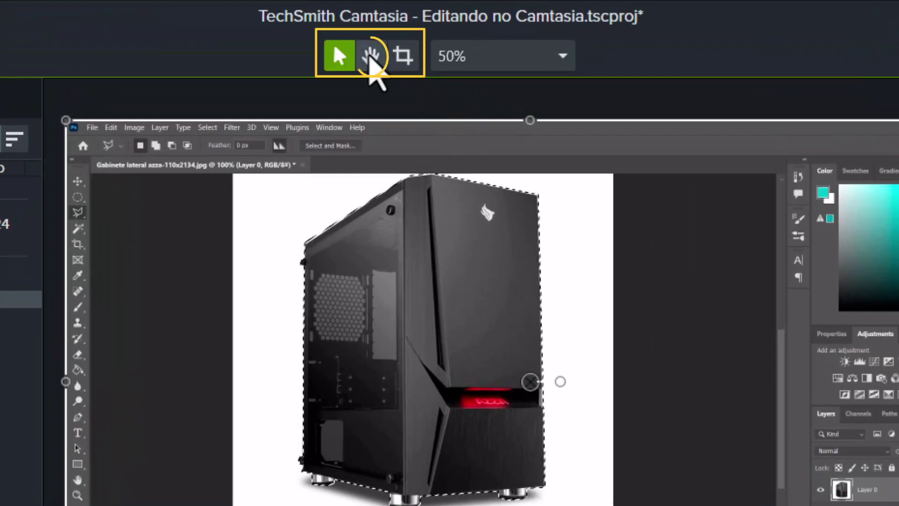
pyautogui.click(371, 56)
pyautogui.scroll(3, 598, 473)
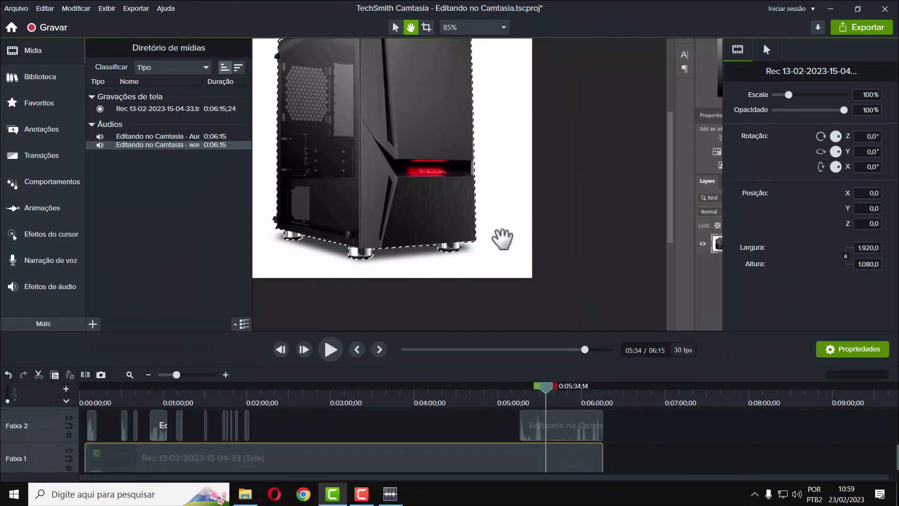
pyautogui.rightClick(523, 340)
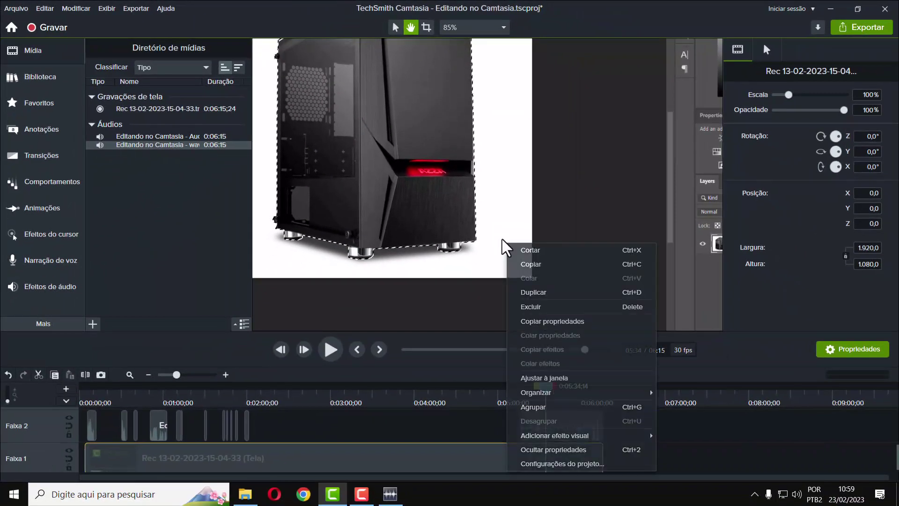
pyautogui.press('Escape')
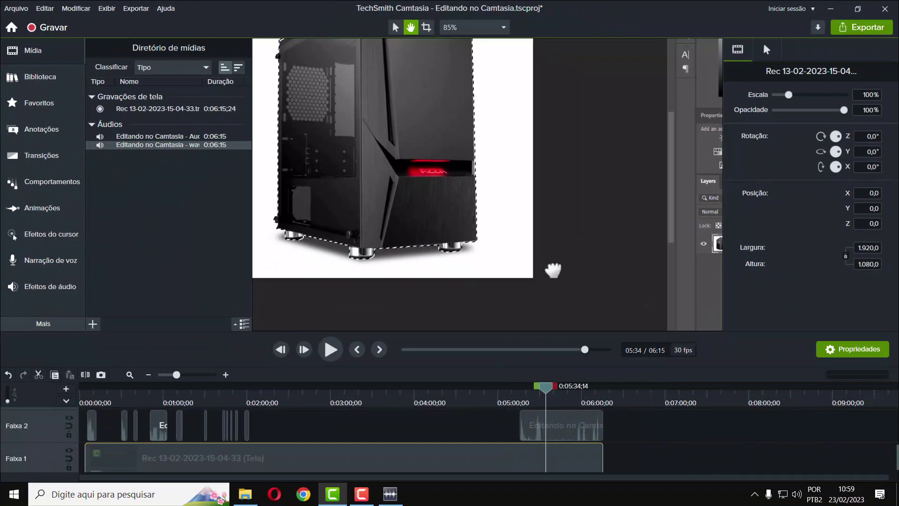
pyautogui.moveTo(551, 267); pyautogui.dragTo(366, 211)
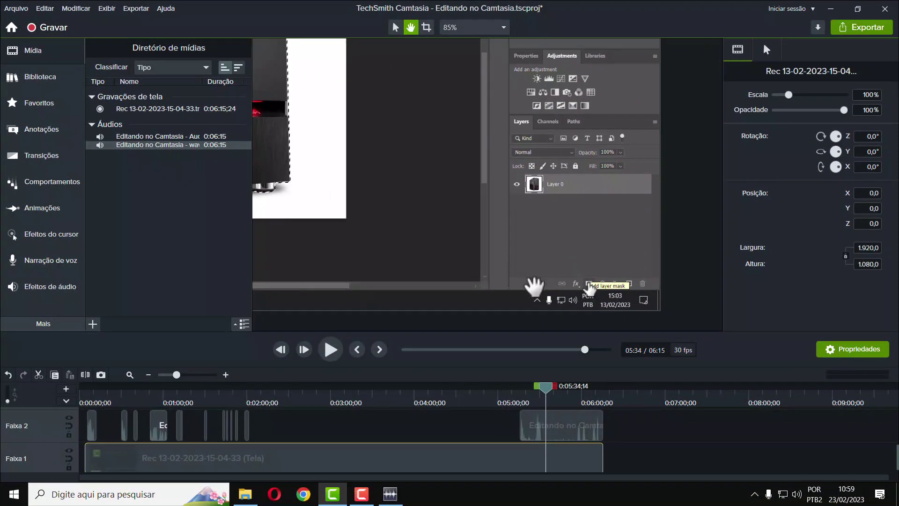
# Step: Split the screen recording on Faixa 1 at 0:05:25;29, while the recorded cursor is still near the Layers panel
pyautogui.click(535, 399)
pyautogui.moveTo(537, 392)
pyautogui.mouseDown()
pyautogui.moveTo(515, 393)
pyautogui.moveTo(535, 399)
pyautogui.mouseUp()
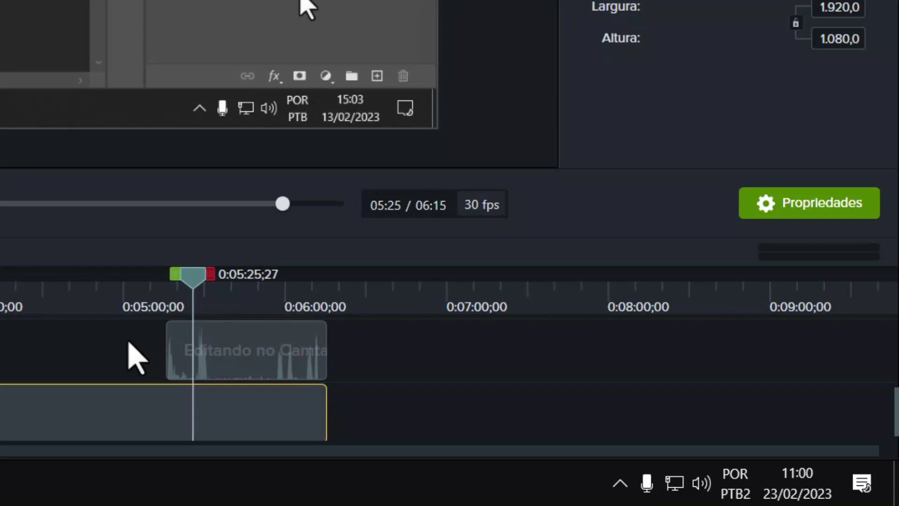
pyautogui.press(',')
pyautogui.press(',')
pyautogui.press(',')
pyautogui.press(',')
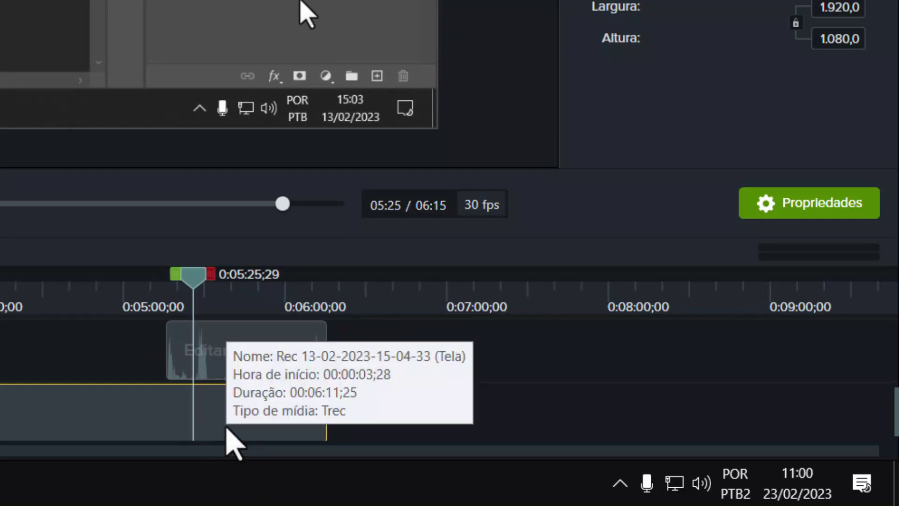
pyautogui.press('s')
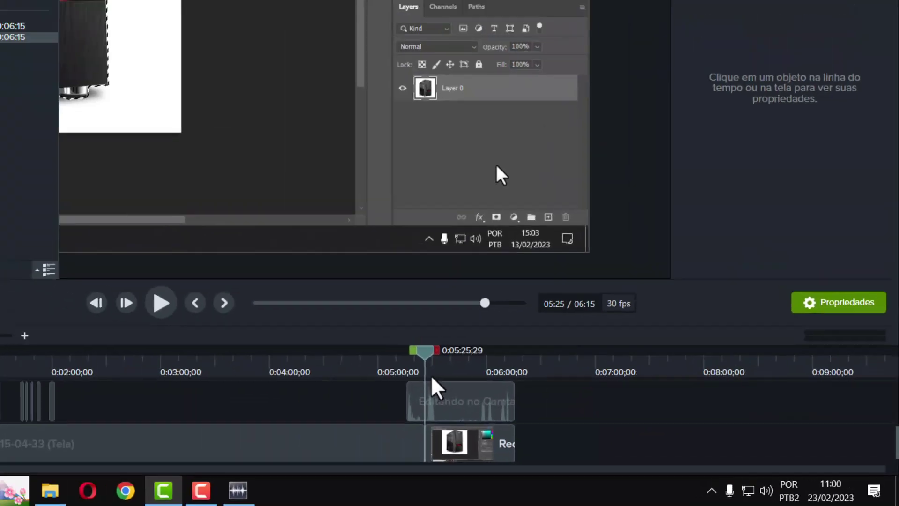
# Step: Find the frame where the recorded cursor is just about to reach the layer mask control and split the screen recording at 0:05:35;12
pyautogui.click(222, 306)
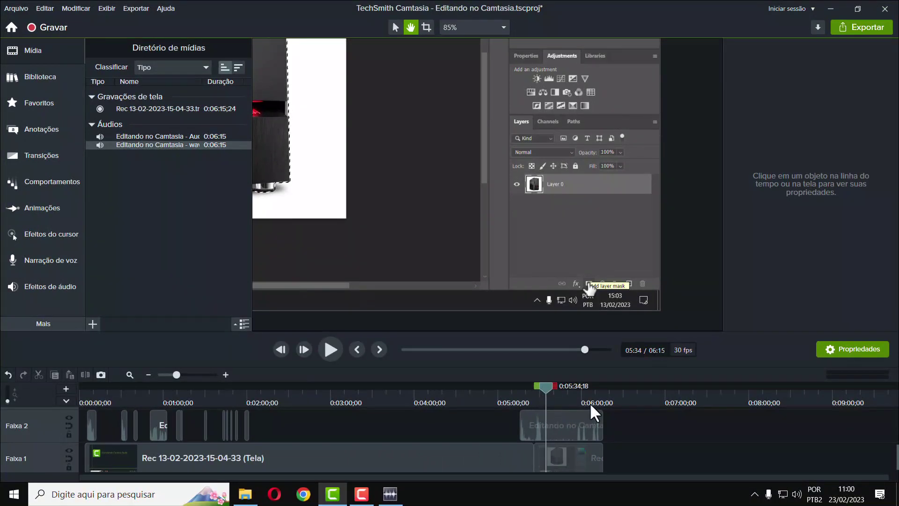
pyautogui.press('.')
pyautogui.press('.')
pyautogui.press('.')
pyautogui.press('.')
pyautogui.press('.')
pyautogui.press('.')
pyautogui.press('.')
pyautogui.press('.')
pyautogui.press('.')
pyautogui.press('.')
pyautogui.press('.')
pyautogui.press('.')
pyautogui.press('.')
pyautogui.press('.')
pyautogui.press('.')
pyautogui.press('.')
pyautogui.press('.')
pyautogui.press('.')
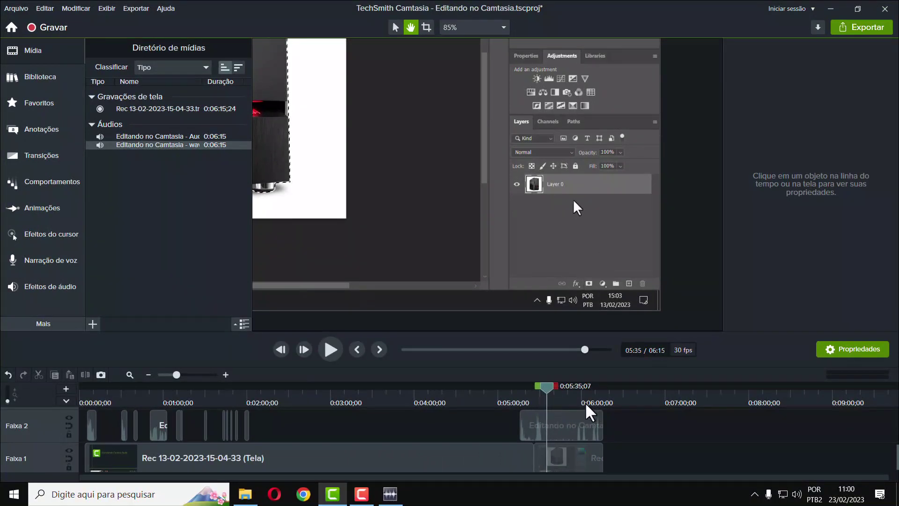
pyautogui.press('.')
pyautogui.press('.')
pyautogui.press('.')
pyautogui.press('.')
pyautogui.press('.')
pyautogui.press('.')
pyautogui.press('.')
pyautogui.press('.')
pyautogui.press('.')
pyautogui.press('.')
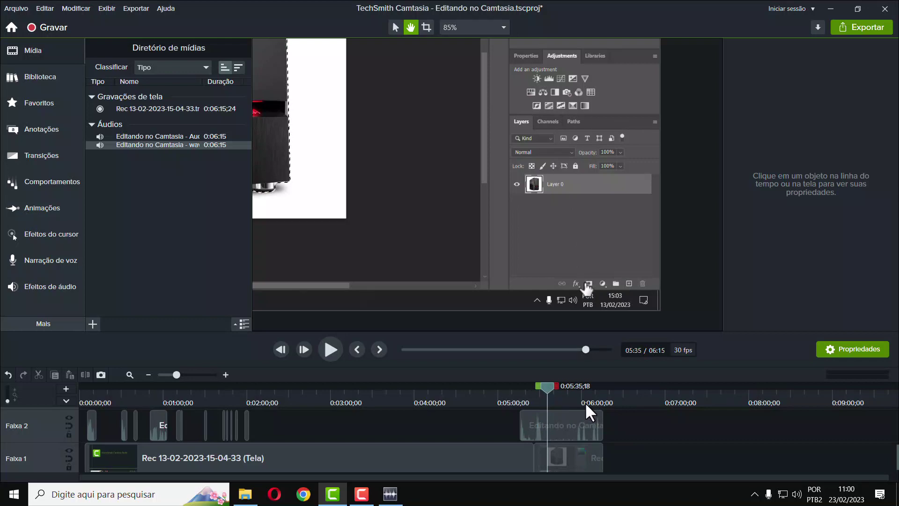
pyautogui.press(',')
pyautogui.press(',')
pyautogui.press(',')
pyautogui.press(',')
pyautogui.press(',')
pyautogui.press(',')
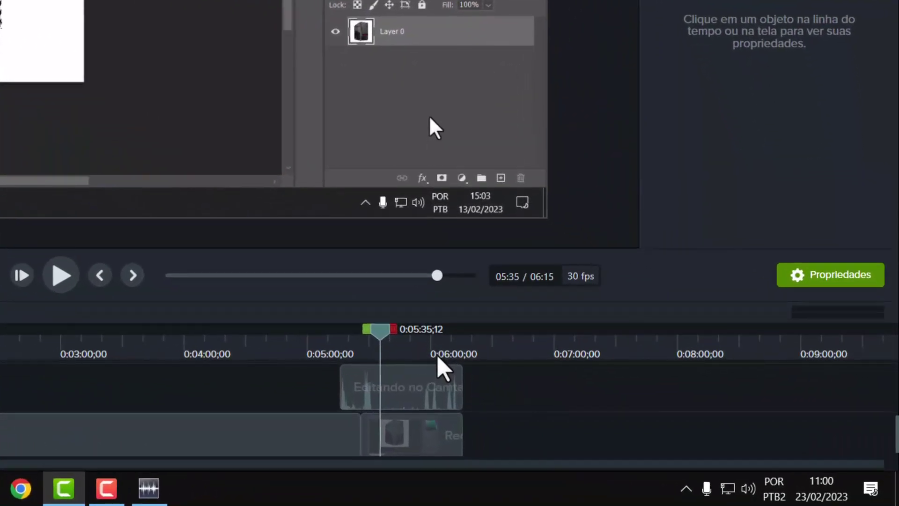
pyautogui.click(382, 435)
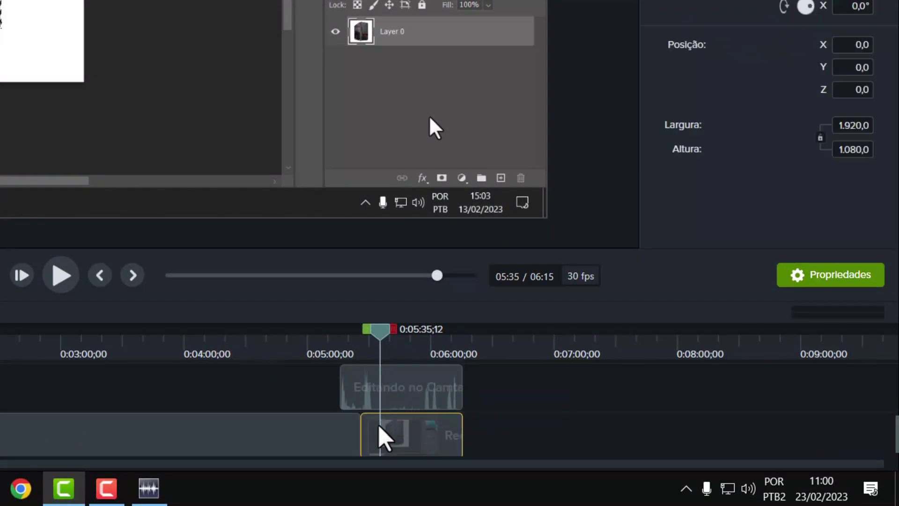
pyautogui.click(372, 417)
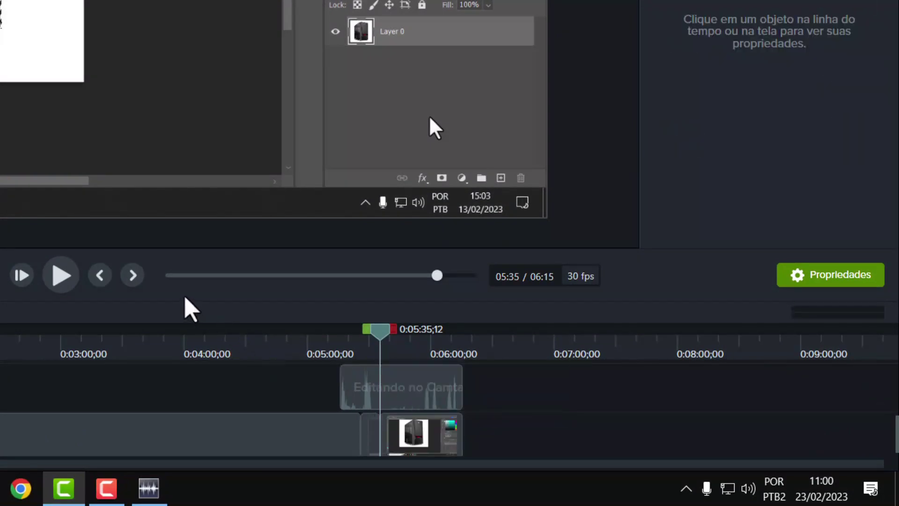
# Step: Delete the screen recording section between 0:05:25;29 and 0:05:35;12, and move the remaining clip back to close the gap
pyautogui.click(100, 276)
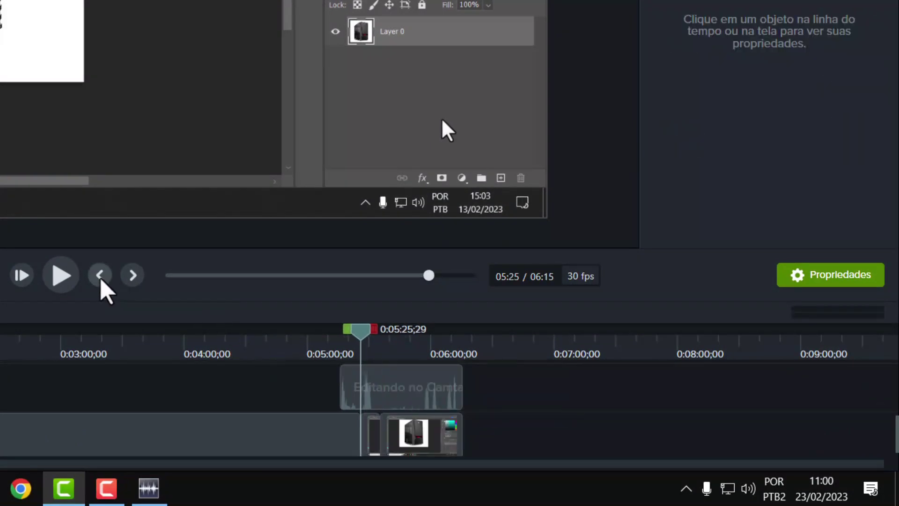
pyautogui.click(127, 279)
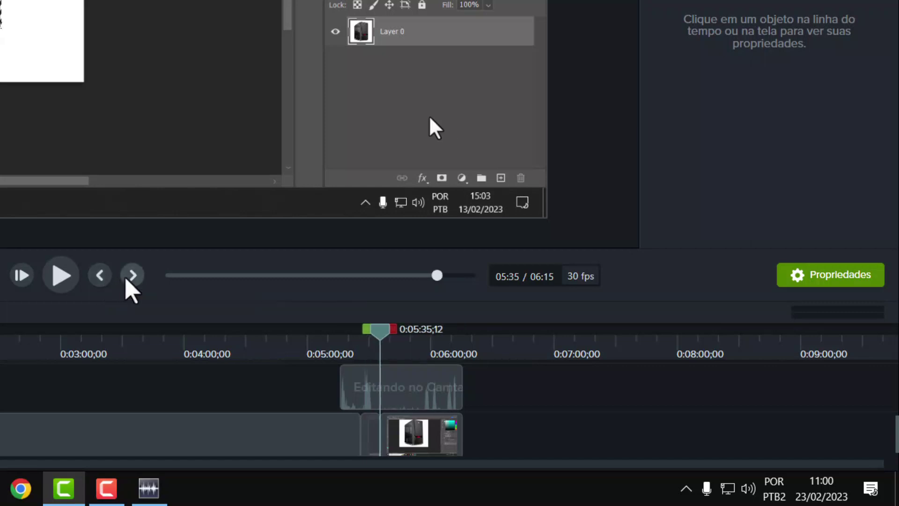
pyautogui.click(372, 442)
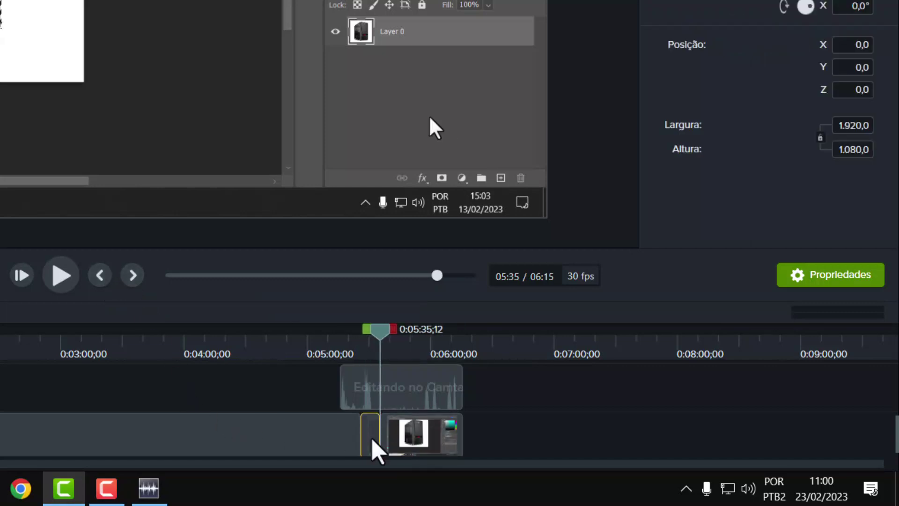
pyautogui.press('Delete')
pyautogui.moveTo(408, 445); pyautogui.dragTo(375, 453)
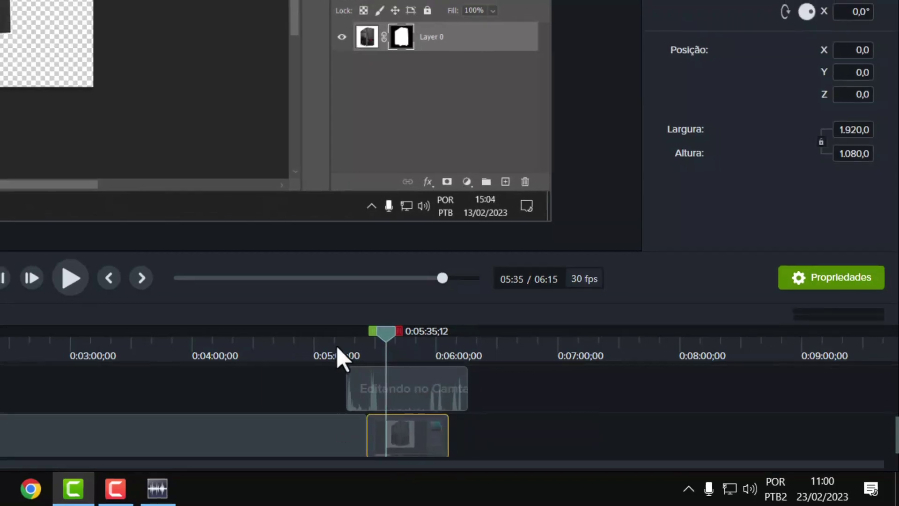
# Step: Preview the joined video against the narration from 0:05:14;10 to 0:05:35;28
pyautogui.click(336, 353)
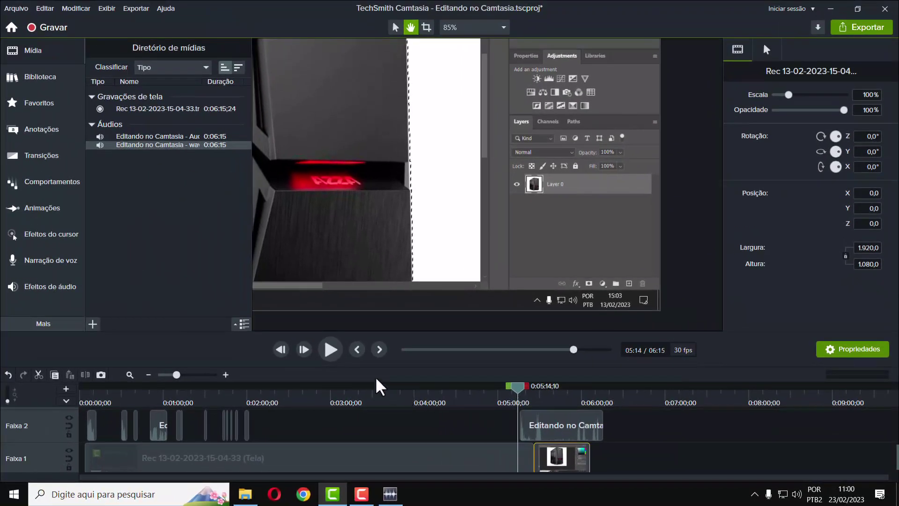
pyautogui.click(336, 352)
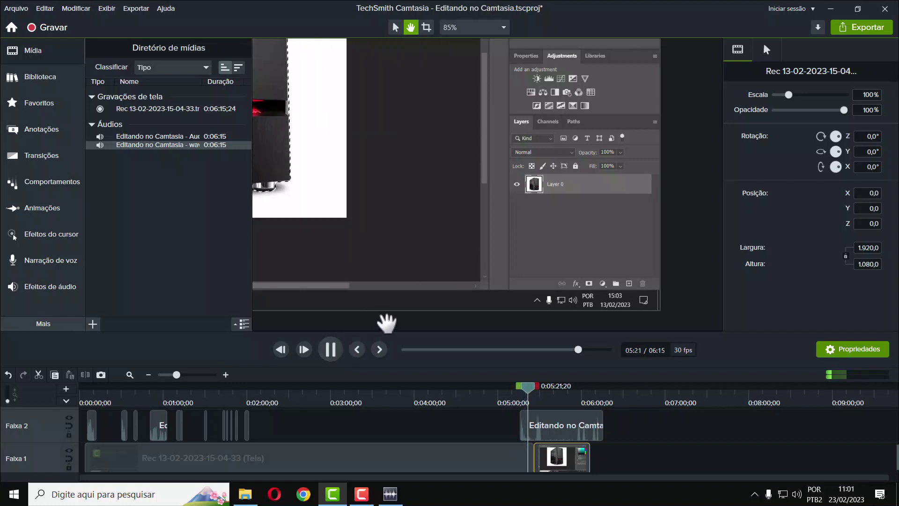
pyautogui.scroll(1, 372, 262)
pyautogui.scroll(-2, 372, 262)
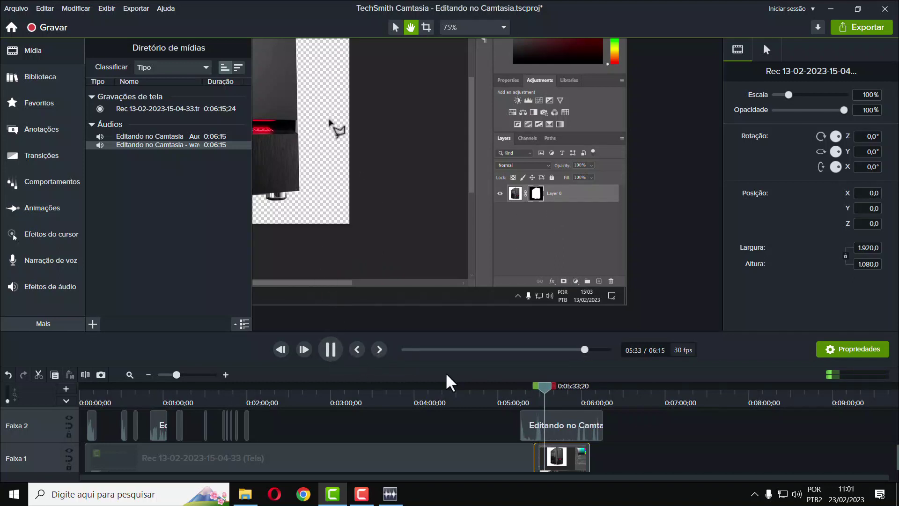
pyautogui.click(330, 355)
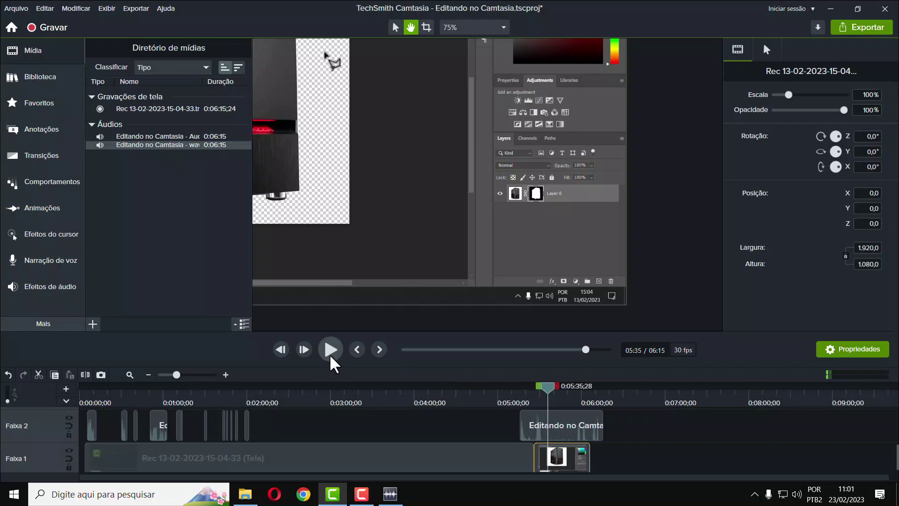
# Step: Return the canvas zoom to 50% and split the wave pad audio at 0:05:35;28
pyautogui.click(457, 29)
pyautogui.click(458, 42)
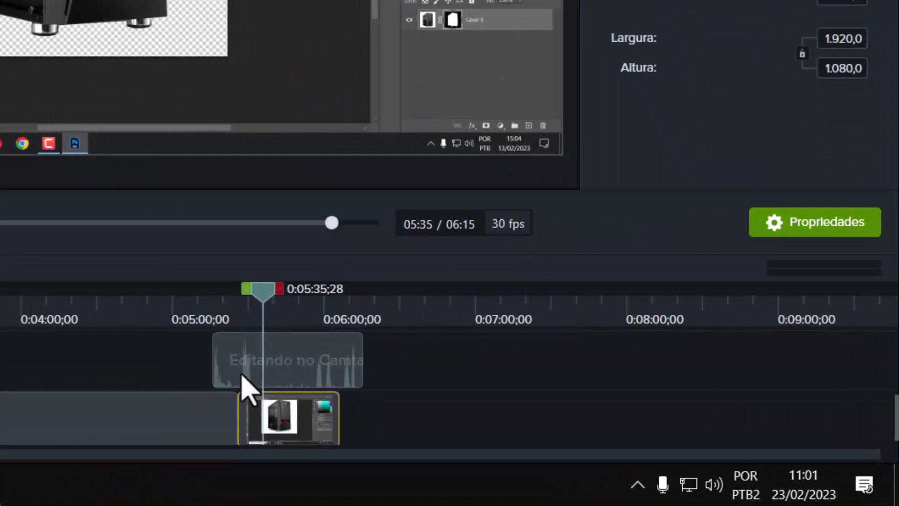
pyautogui.click(365, 404)
pyautogui.press('s')
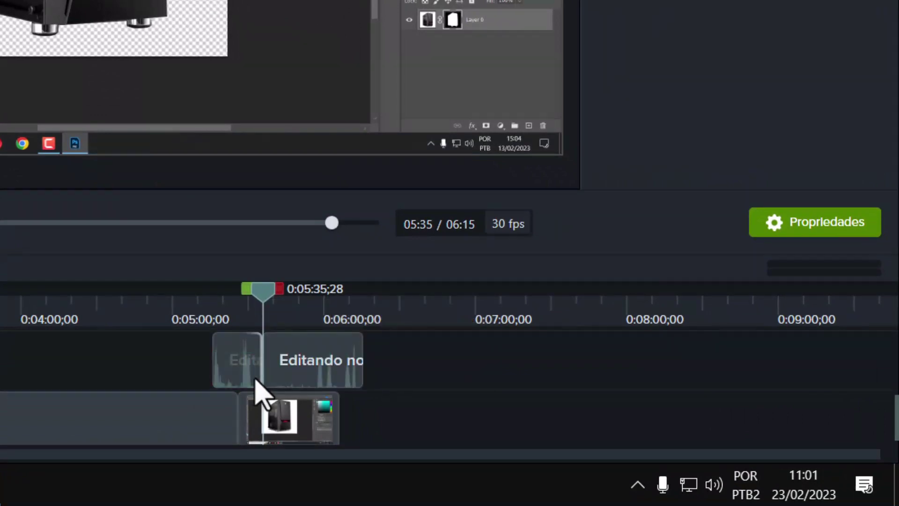
# Step: Split the wave pad audio at 0:05:55;12 and delete the silent section between 0:05:35;28 and that cut
pyautogui.click(312, 312)
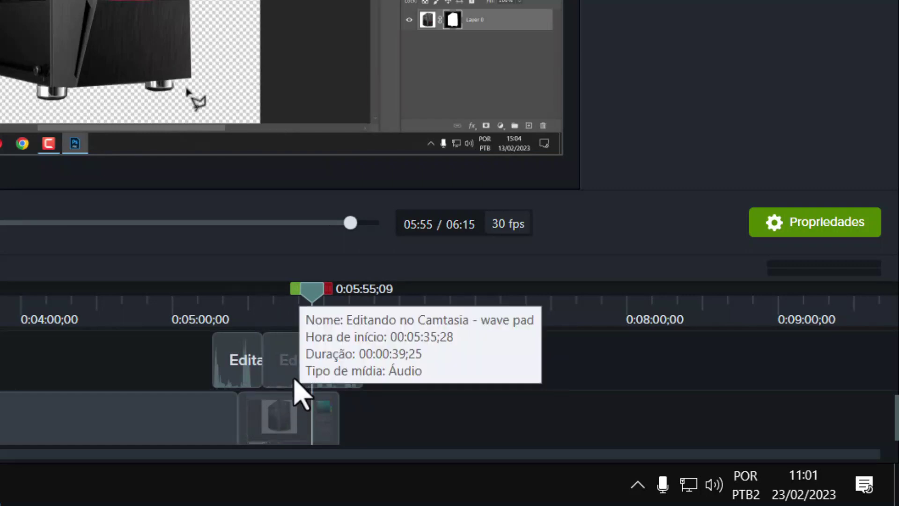
pyautogui.click(295, 379)
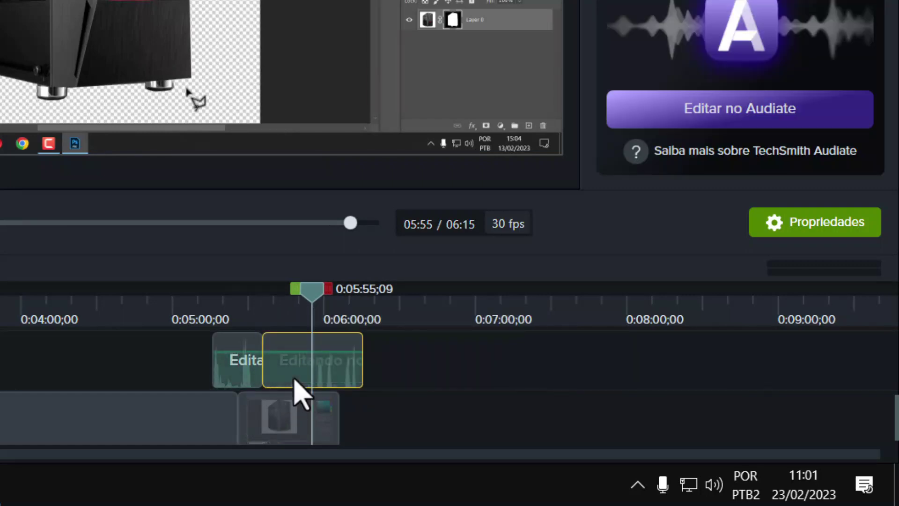
pyautogui.press('Right')
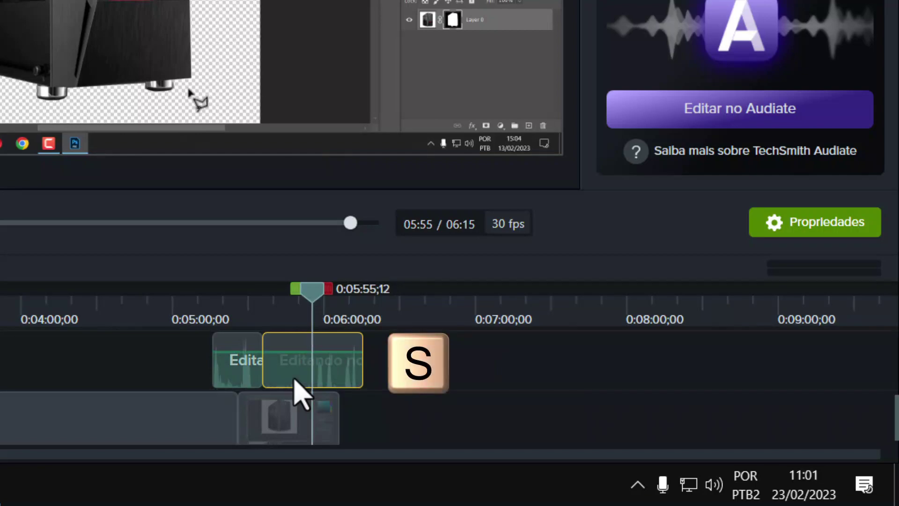
pyautogui.press('s')
pyautogui.press('Delete')
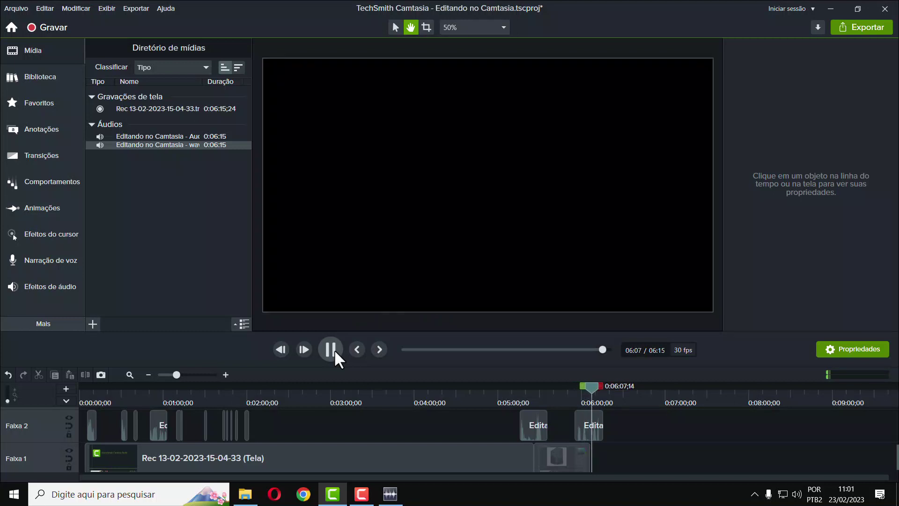
# Step: Move the last wave pad audio clip back to start at 0:05:45;29, aligning its end with the end of the screen recording
pyautogui.click(331, 350)
pyautogui.click(570, 387)
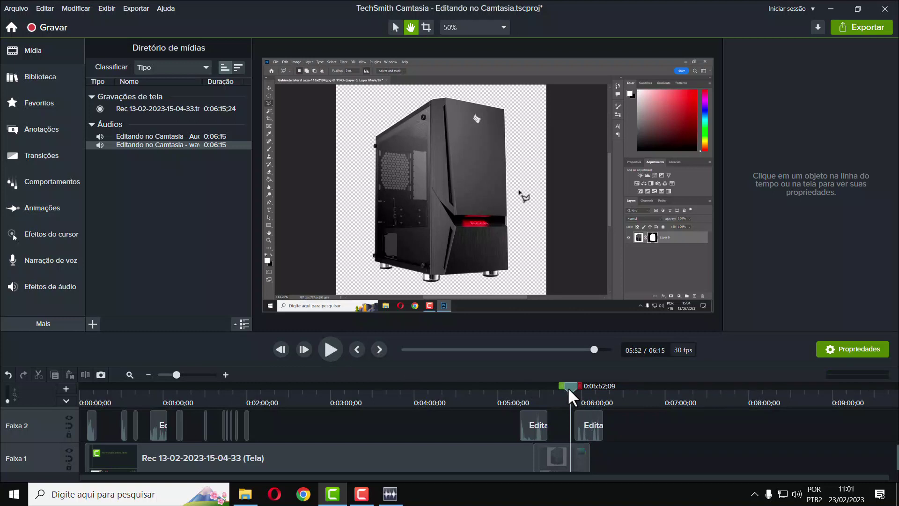
pyautogui.moveTo(567, 386)
pyautogui.mouseDown()
pyautogui.moveTo(549, 392)
pyautogui.moveTo(556, 392)
pyautogui.mouseUp()
pyautogui.click(589, 427)
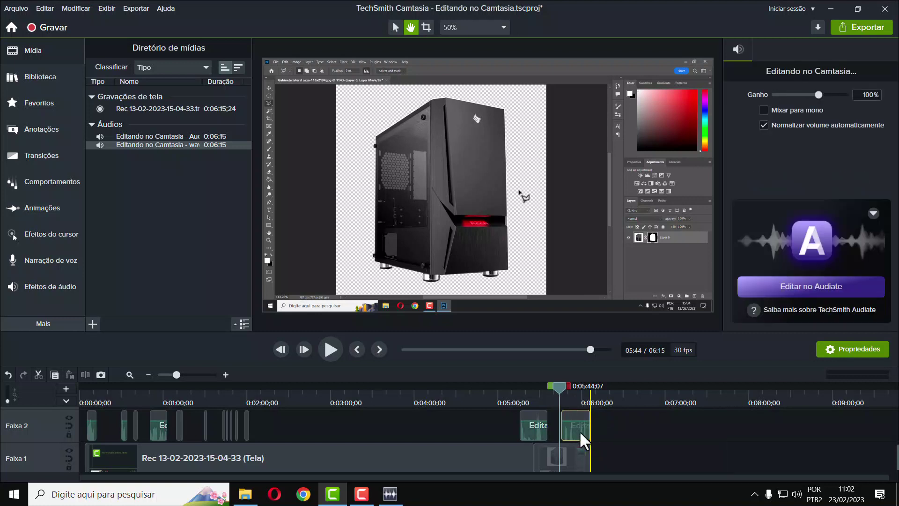
pyautogui.moveTo(579, 430); pyautogui.dragTo(580, 430)
# Step: Preview the moved audio clip from 0:05:44;07, and split it at 0:05:50;01
pyautogui.click(557, 429)
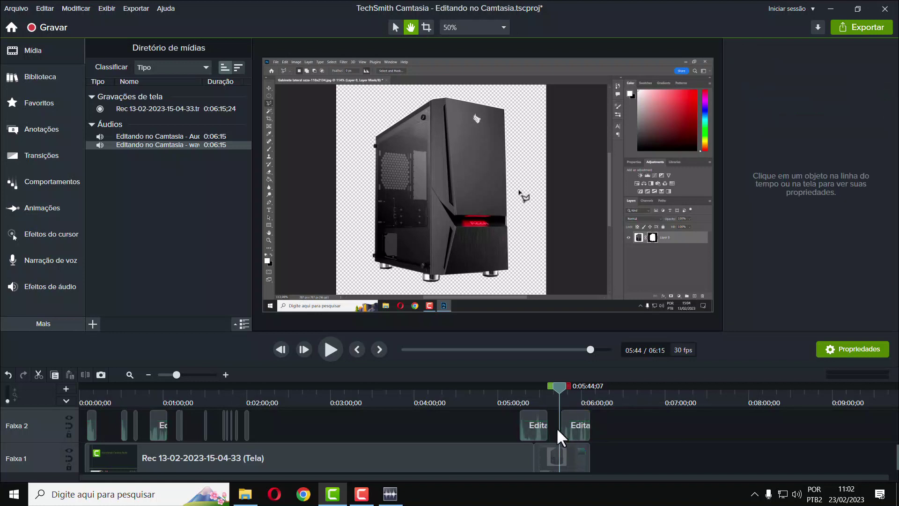
pyautogui.click(330, 351)
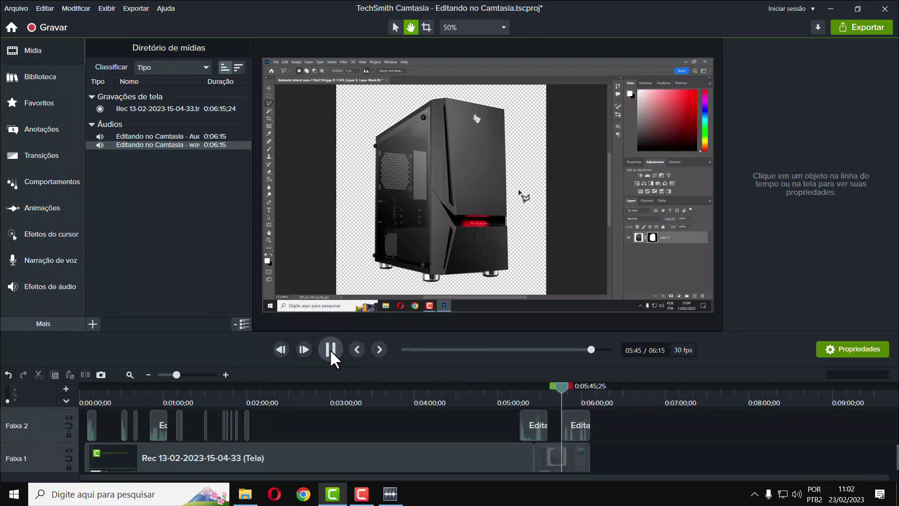
pyautogui.click(226, 375)
pyautogui.click(226, 375)
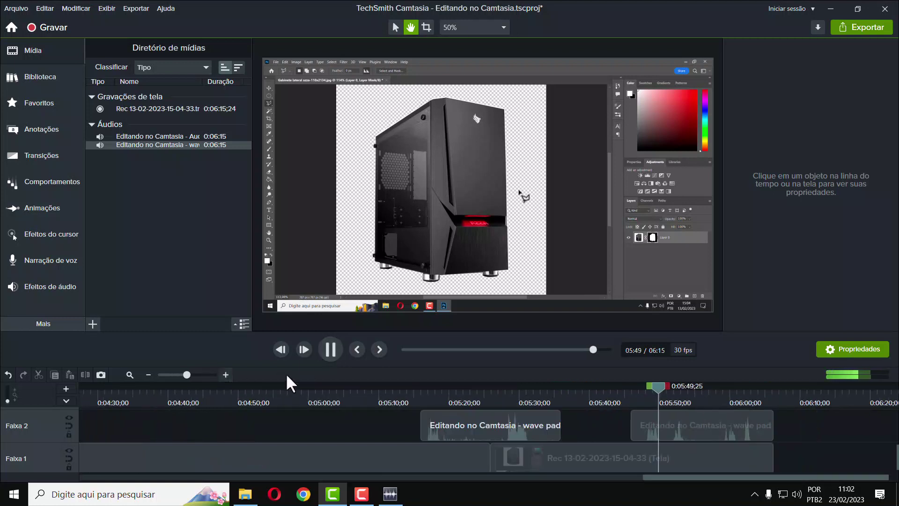
pyautogui.click(330, 349)
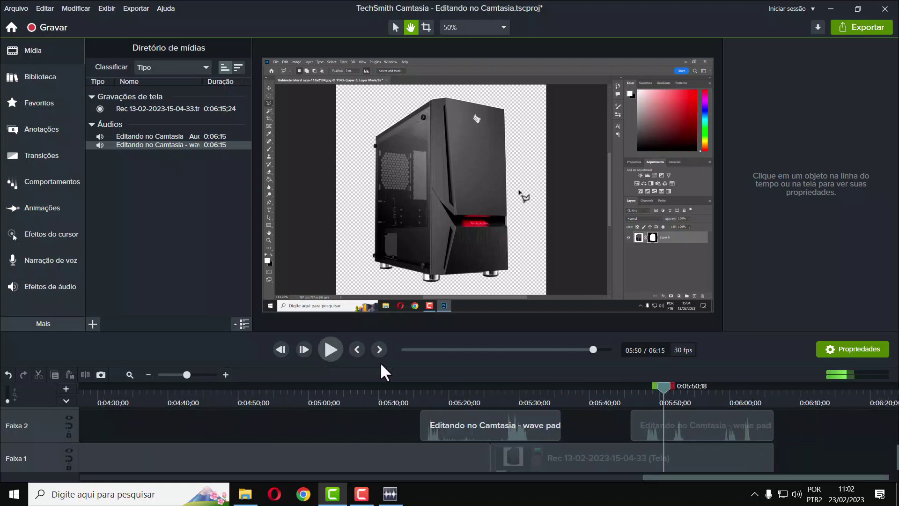
pyautogui.click(658, 401)
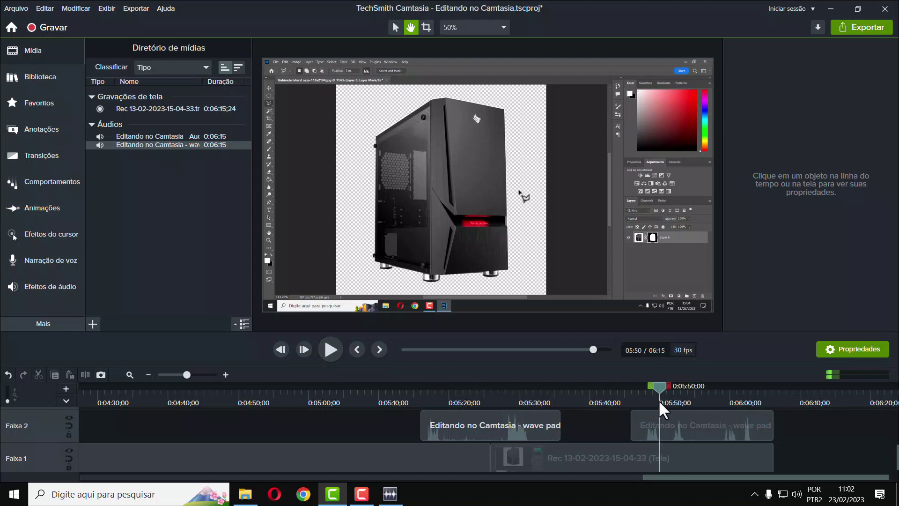
pyautogui.click(661, 432)
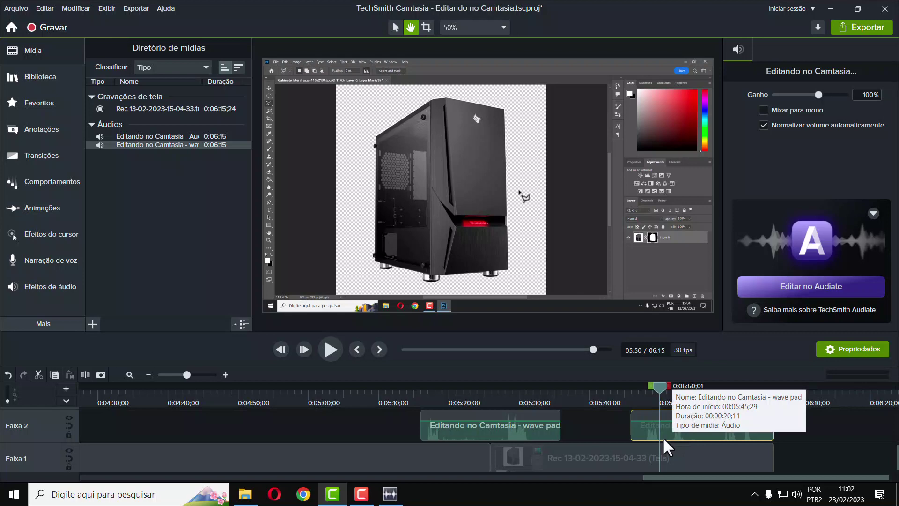
pyautogui.press('s')
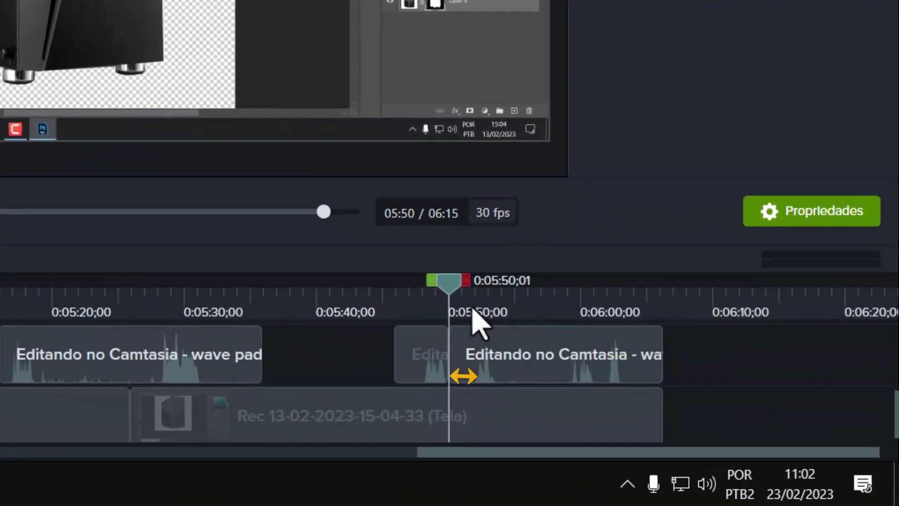
# Step: Trim the start of the second audio part to 0:05:51;24 and move it back against the cut at 0:05:50;01
pyautogui.click(572, 354)
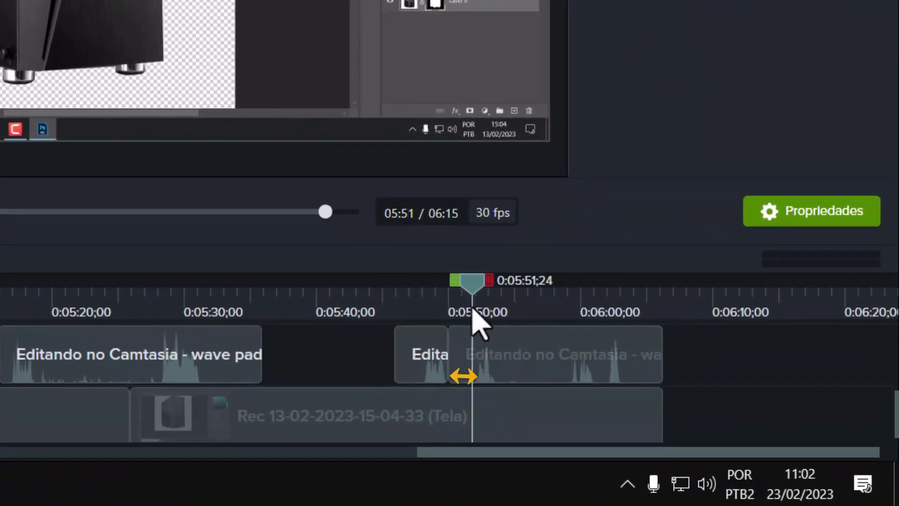
pyautogui.click(462, 376)
pyautogui.moveTo(463, 376); pyautogui.dragTo(482, 391)
pyautogui.click(465, 381)
pyautogui.click(475, 378)
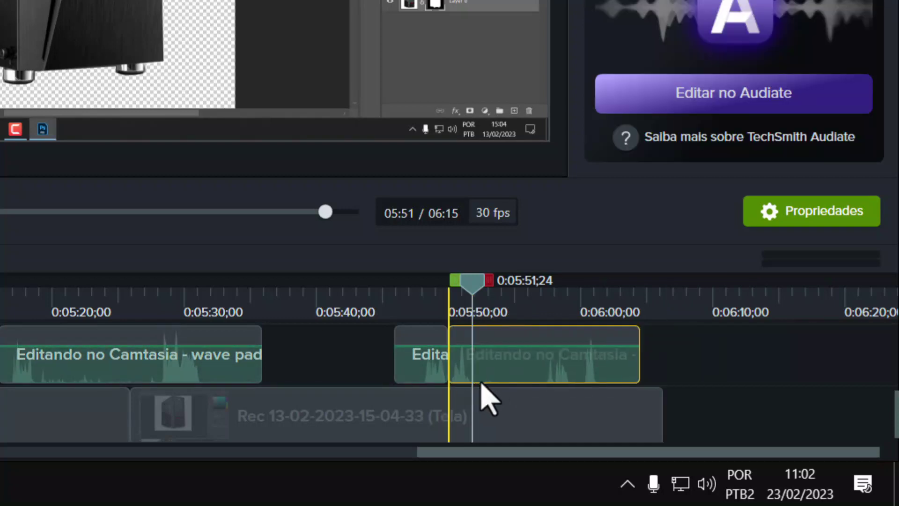
# Step: Split the last audio clip at 0:05:52;24 and 0:05:57;08, and delete the silent section between the two cuts
pyautogui.click(451, 311)
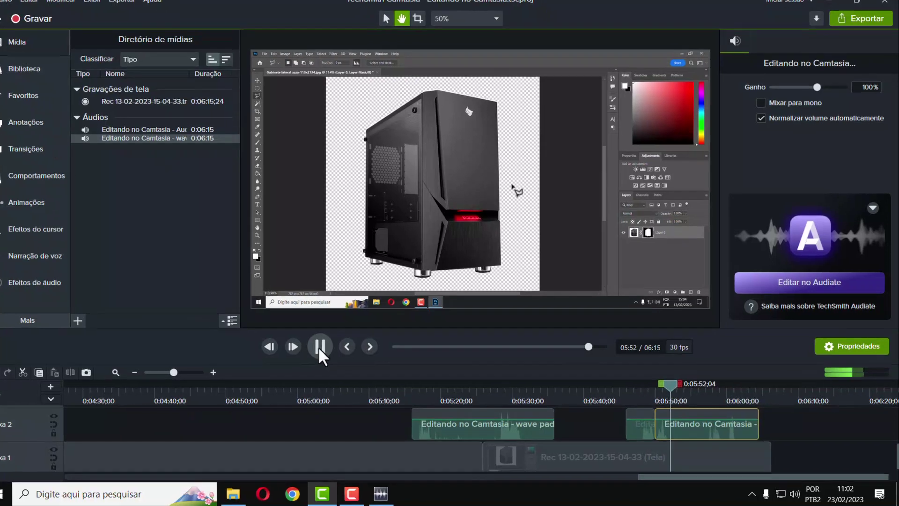
pyautogui.click(320, 346)
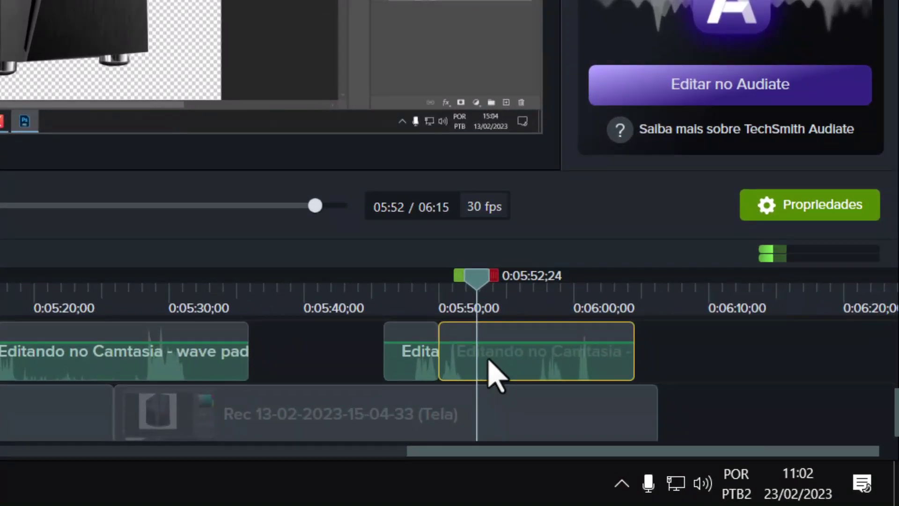
pyautogui.press('s')
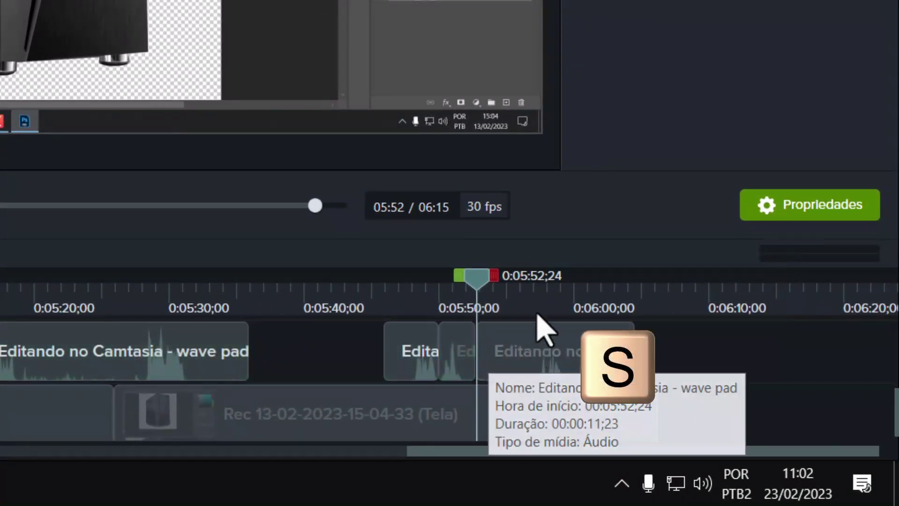
pyautogui.click(537, 300)
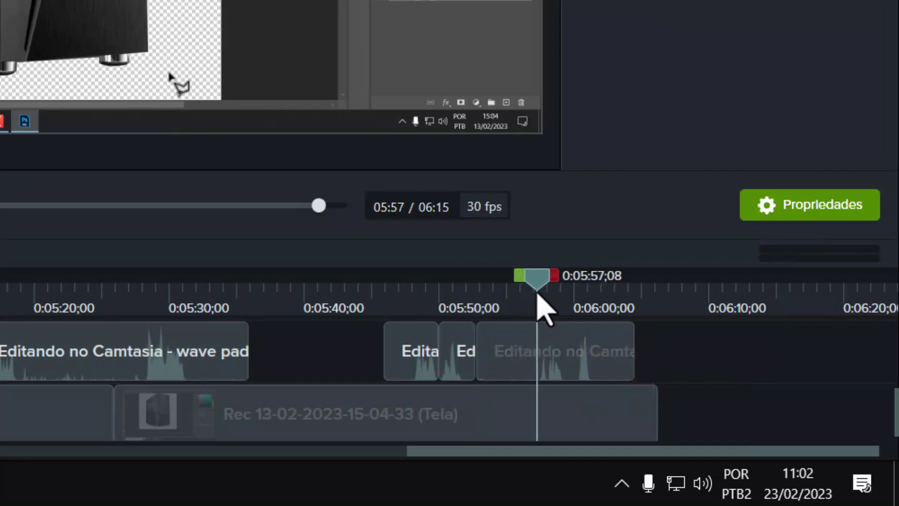
pyautogui.click(497, 368)
pyautogui.press('s')
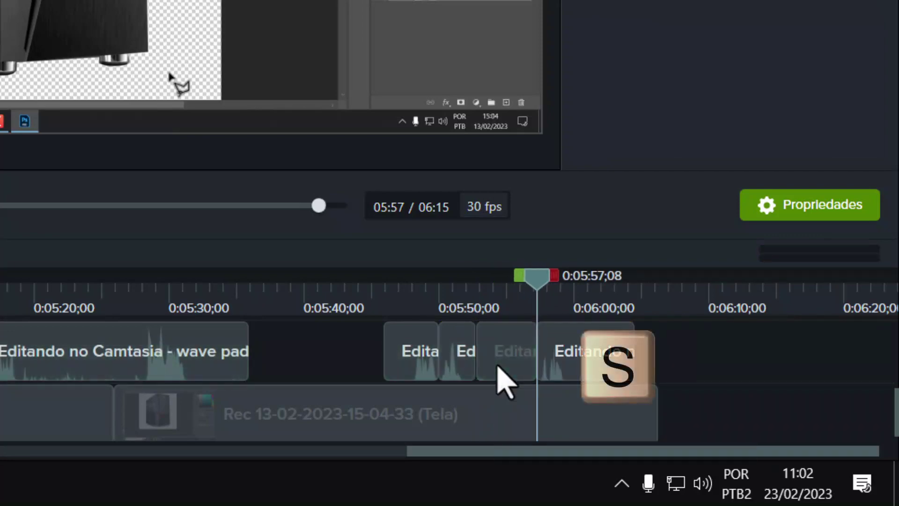
pyautogui.click(497, 368)
pyautogui.press('Delete')
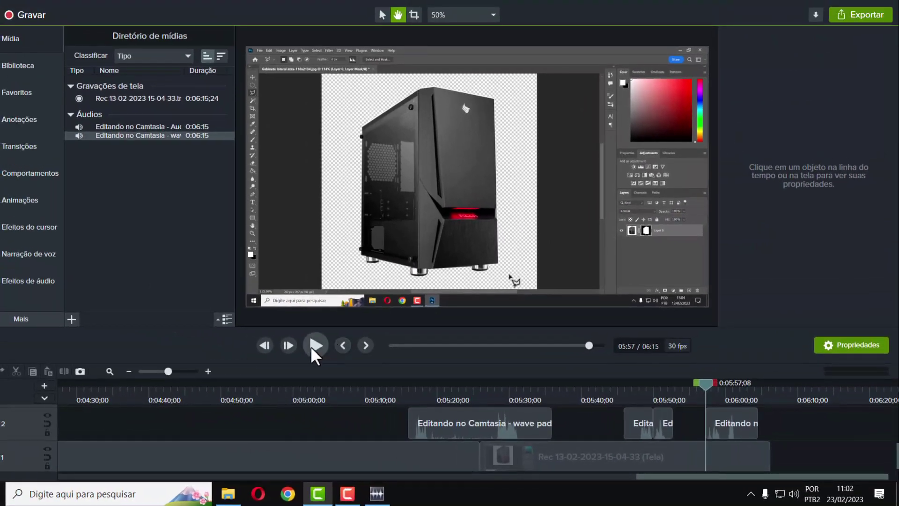
# Step: Split the final audio clip at 0:06:02;19, delete the silent remainder, and preview the ending of the video
pyautogui.click(311, 347)
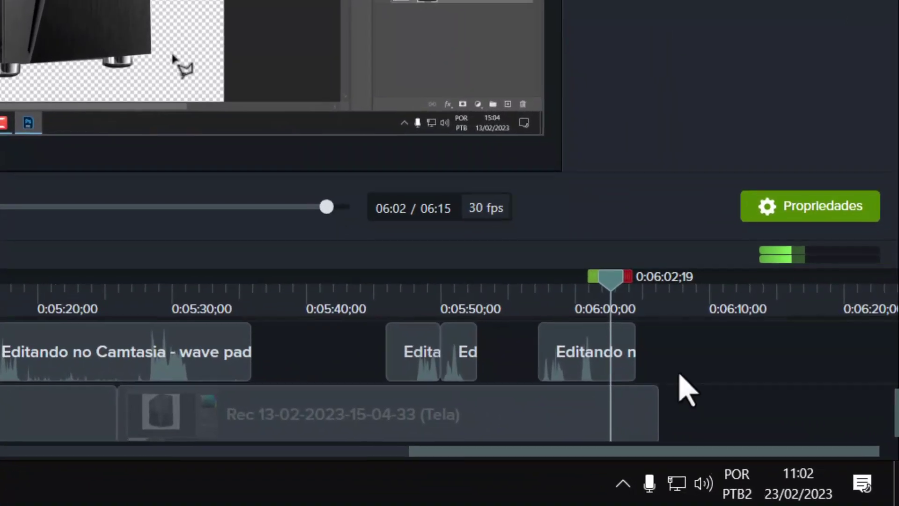
pyautogui.click(625, 363)
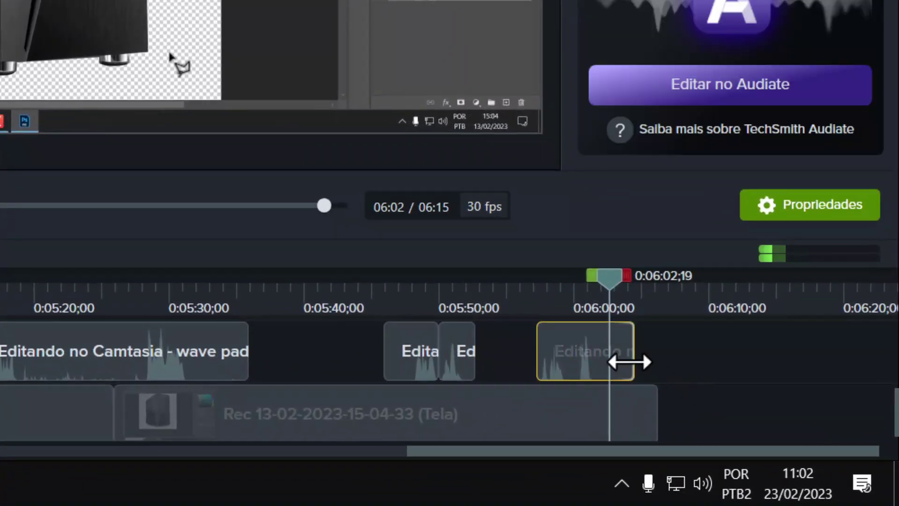
pyautogui.press('s')
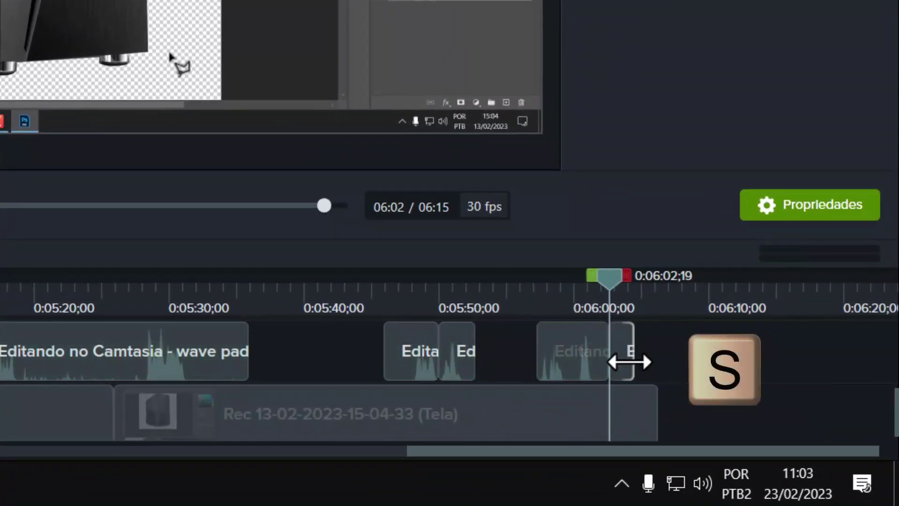
pyautogui.click(628, 361)
pyautogui.press('Delete')
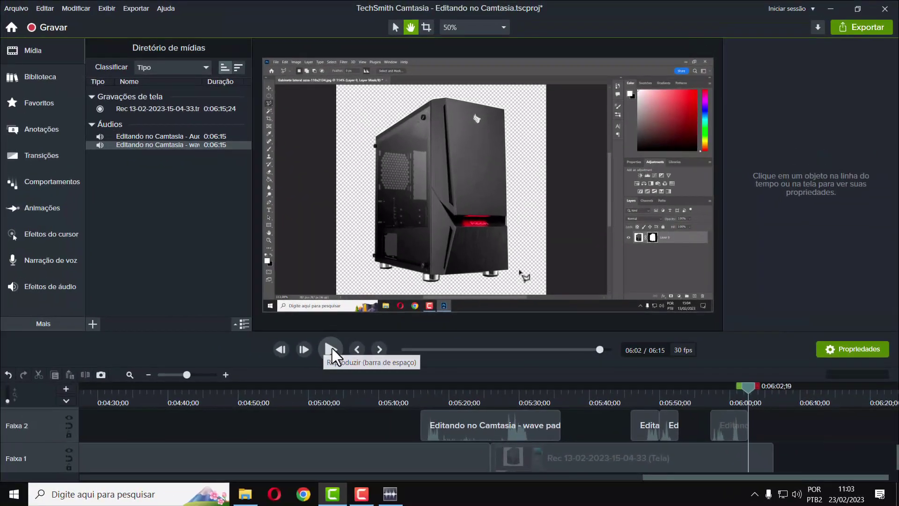
pyautogui.click(331, 348)
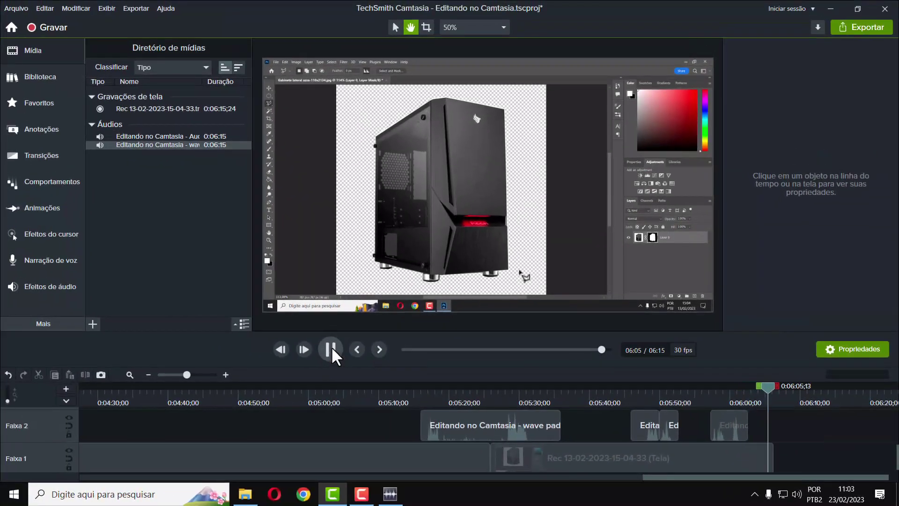
pyautogui.click(331, 348)
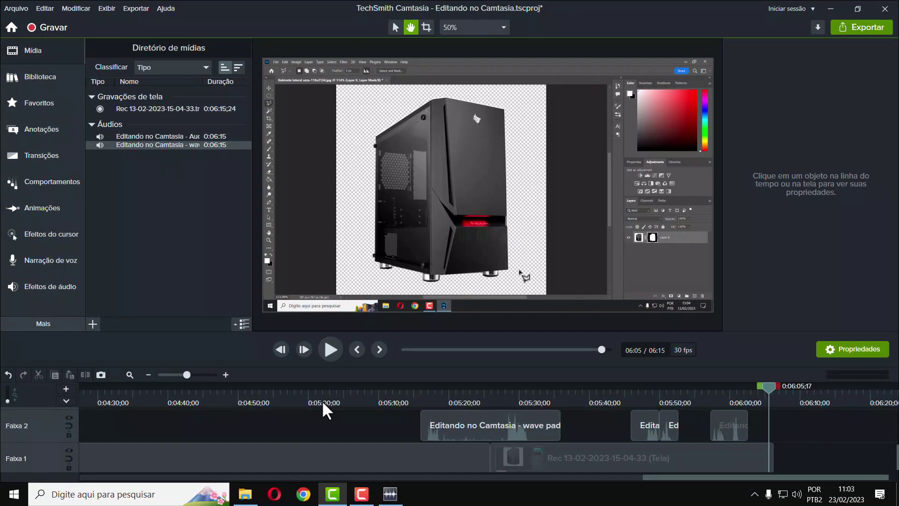
# Step: Return the playhead to the start of the timeline and save the project
pyautogui.hotkey('ctrl', 'Home')
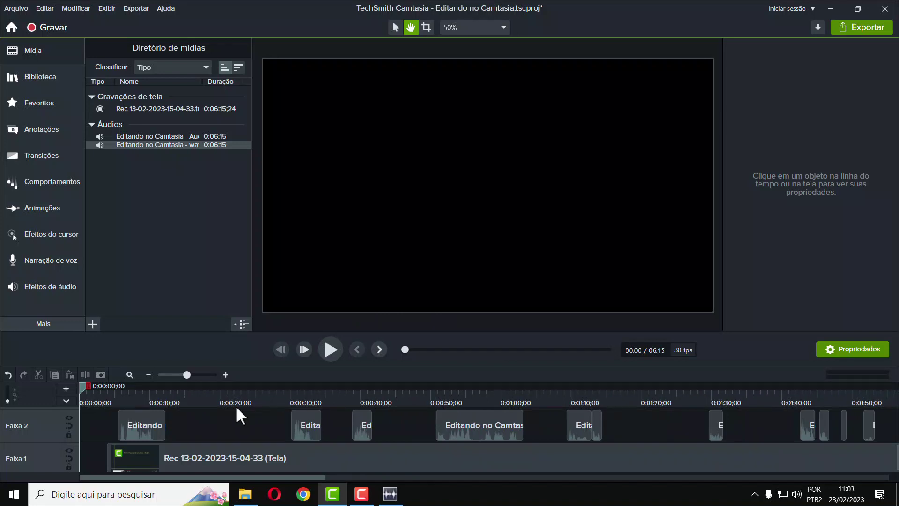
pyautogui.scroll(3, 179, 440)
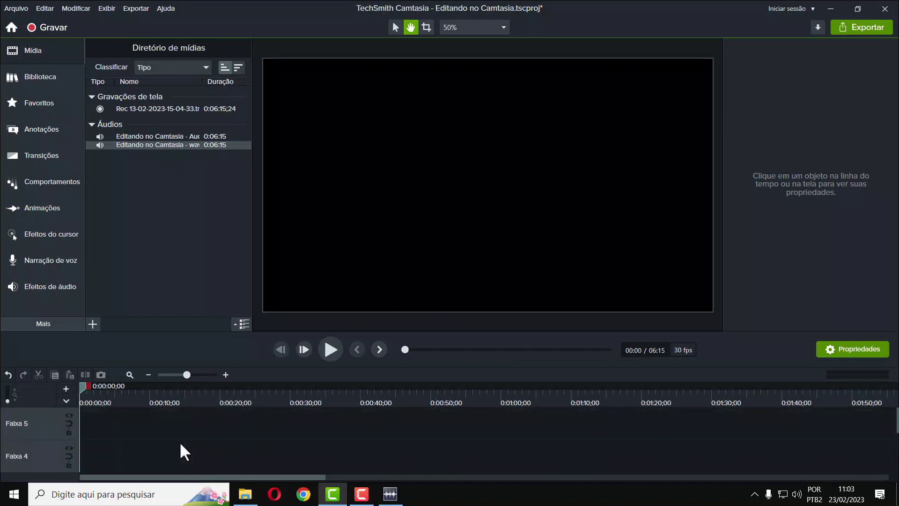
pyautogui.scroll(-3, 179, 441)
pyautogui.scroll(1, 179, 441)
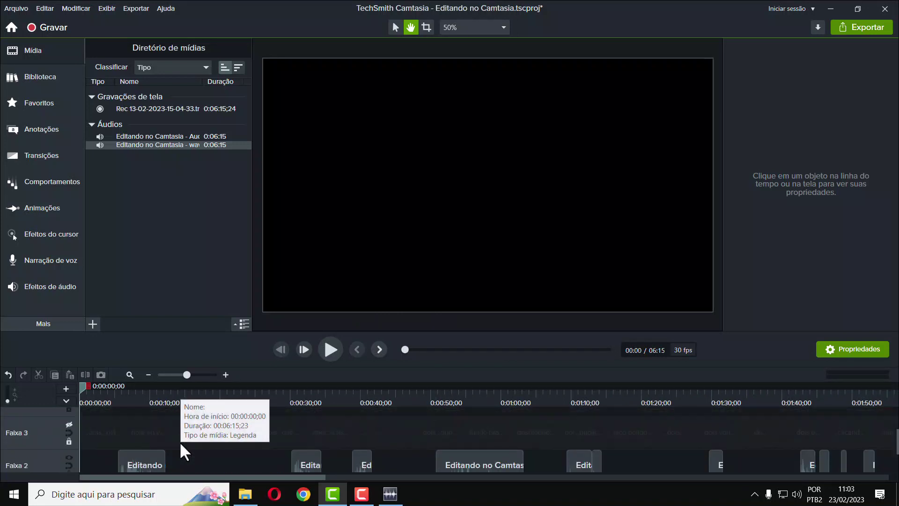
pyautogui.scroll(-1, 179, 441)
pyautogui.scroll(1, 179, 441)
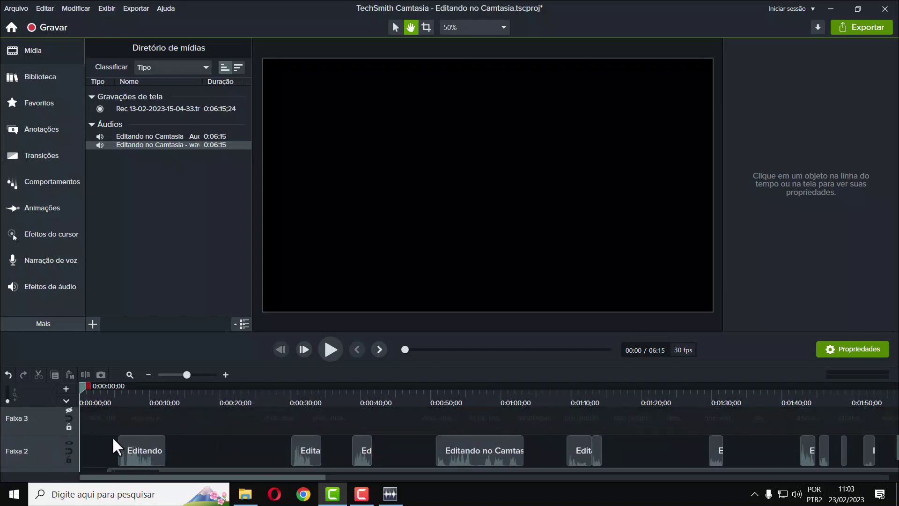
pyautogui.scroll(-1, 128, 431)
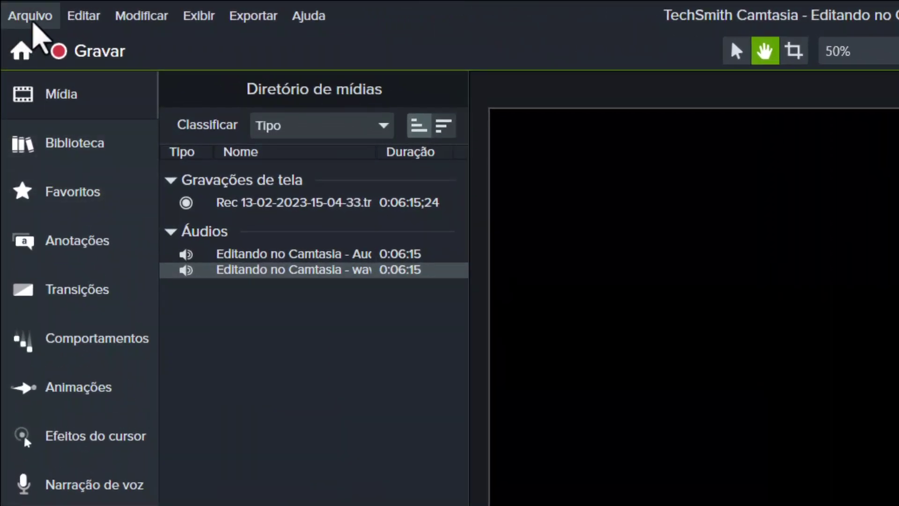
pyautogui.click(27, 19)
pyautogui.click(44, 178)
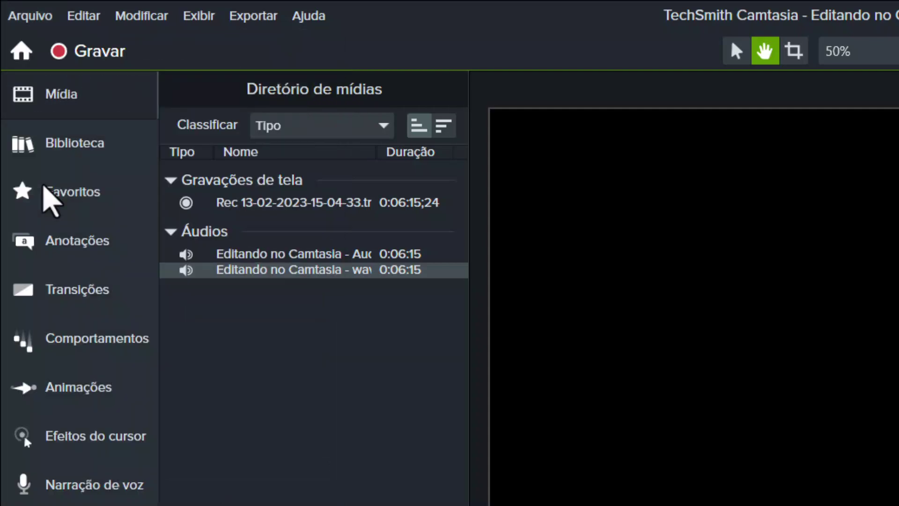